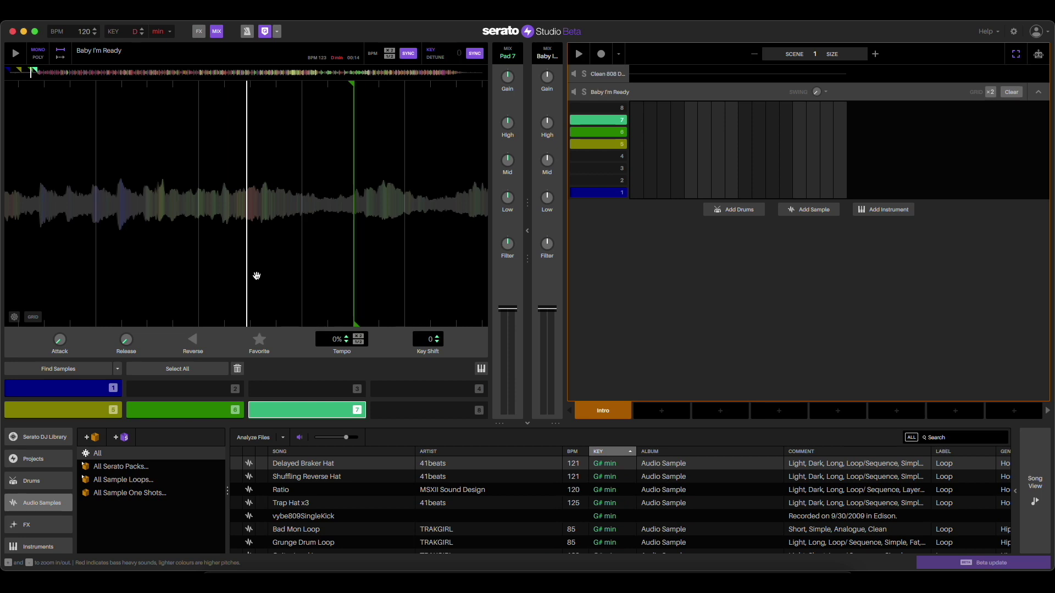
Audition the existing chops, then pan the Baby I'm Ready waveform and set a pad 2 chop
key("z")
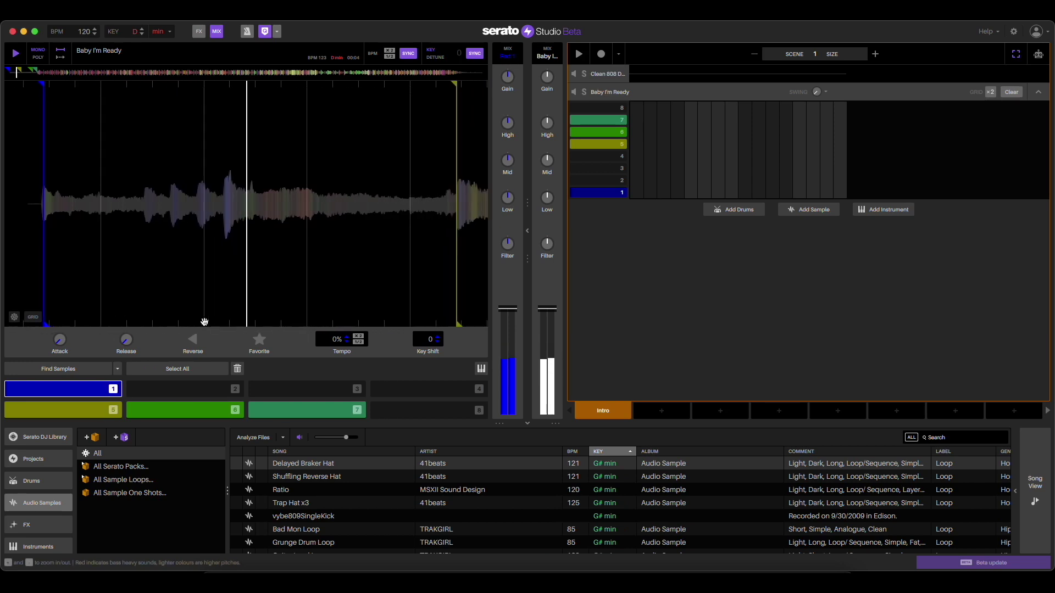
key("a")
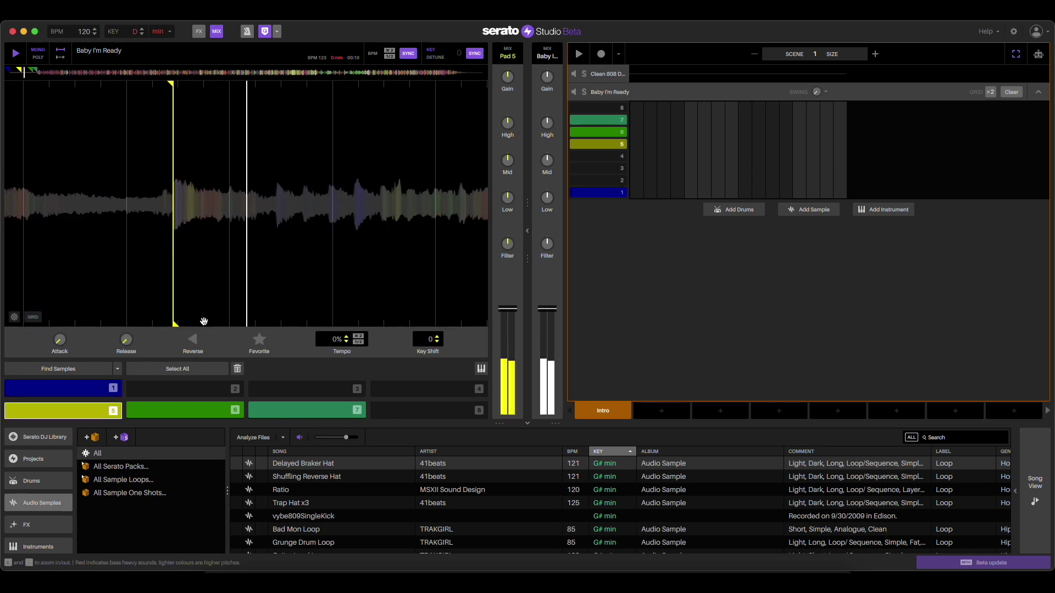
key("d")
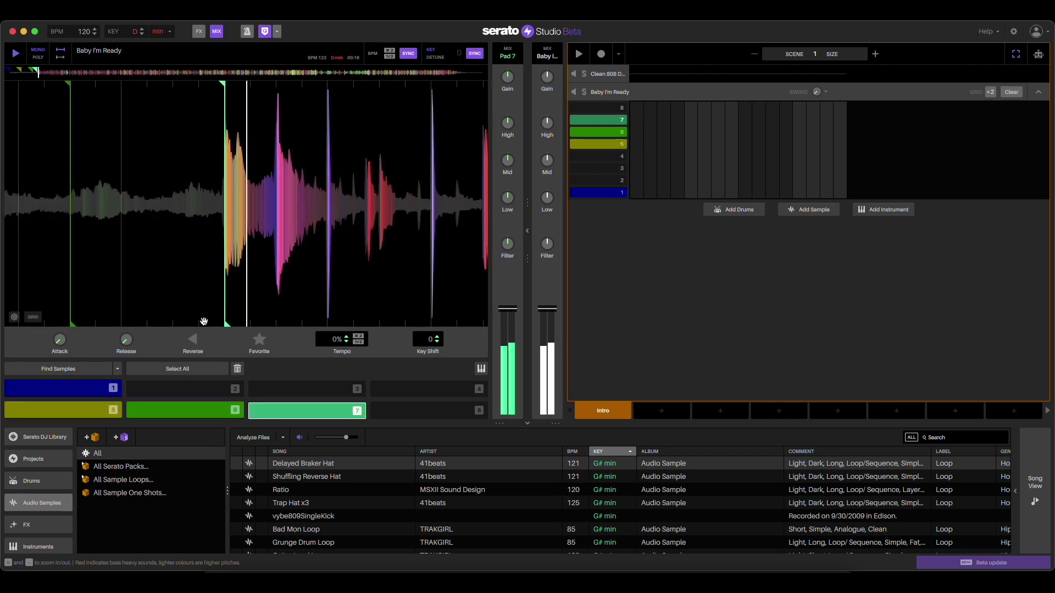
key("z")
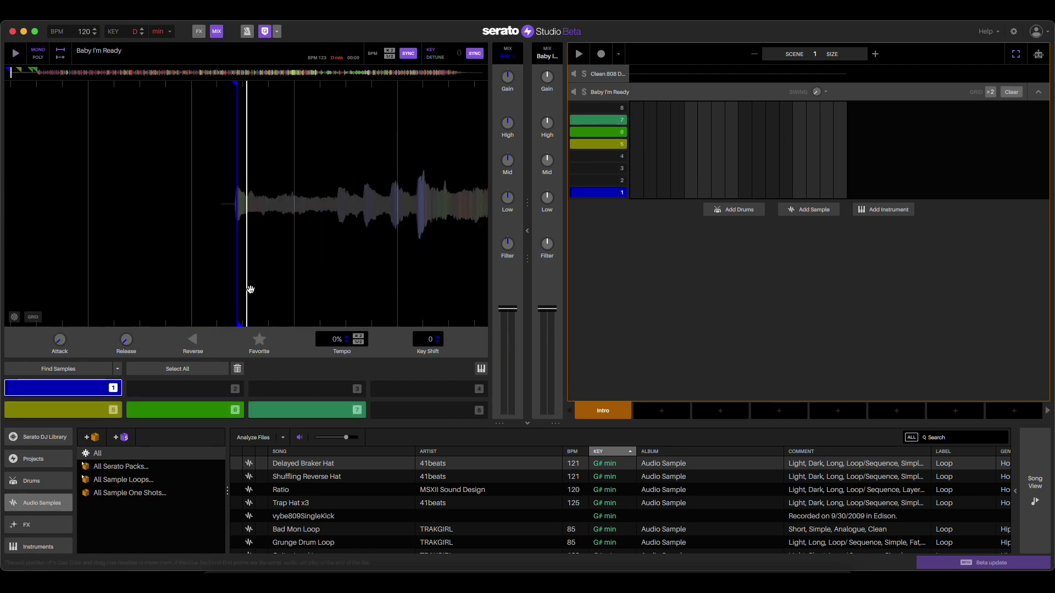
left_click_drag(306, 277, 242, 282)
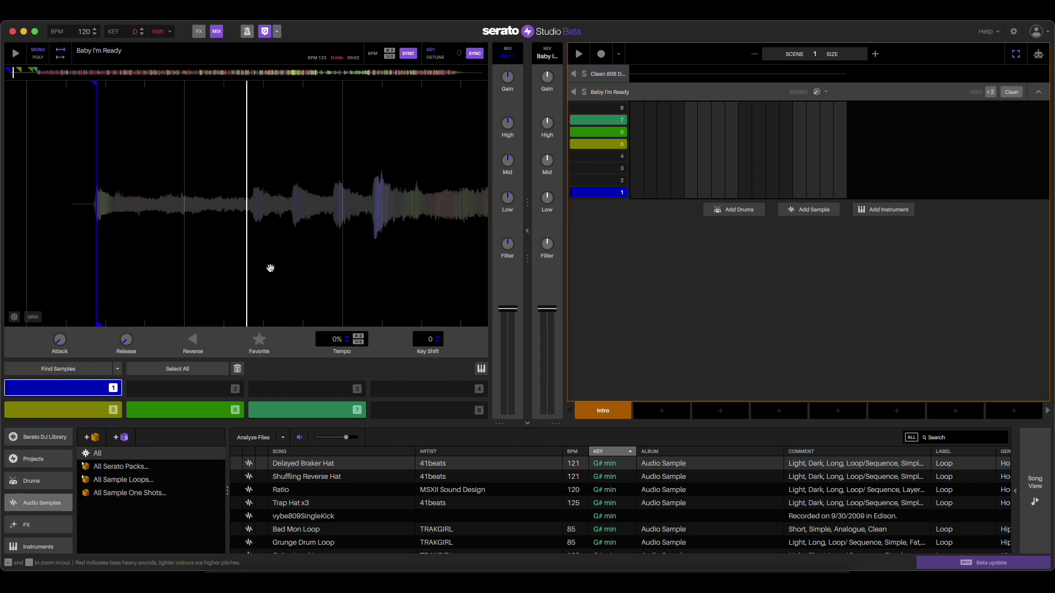
left_click_drag(268, 268, 257, 268)
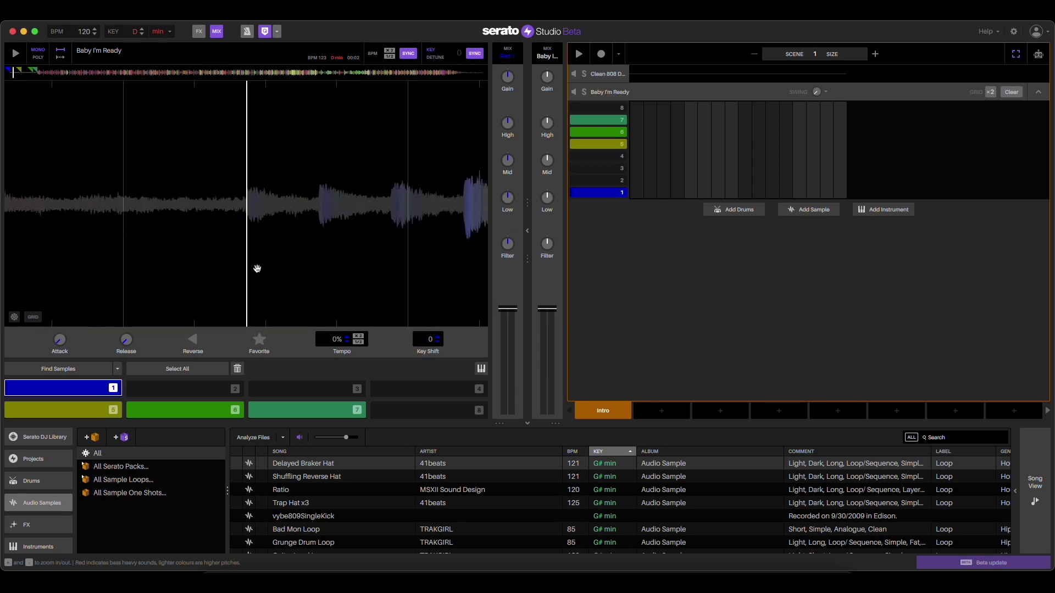
key("x")
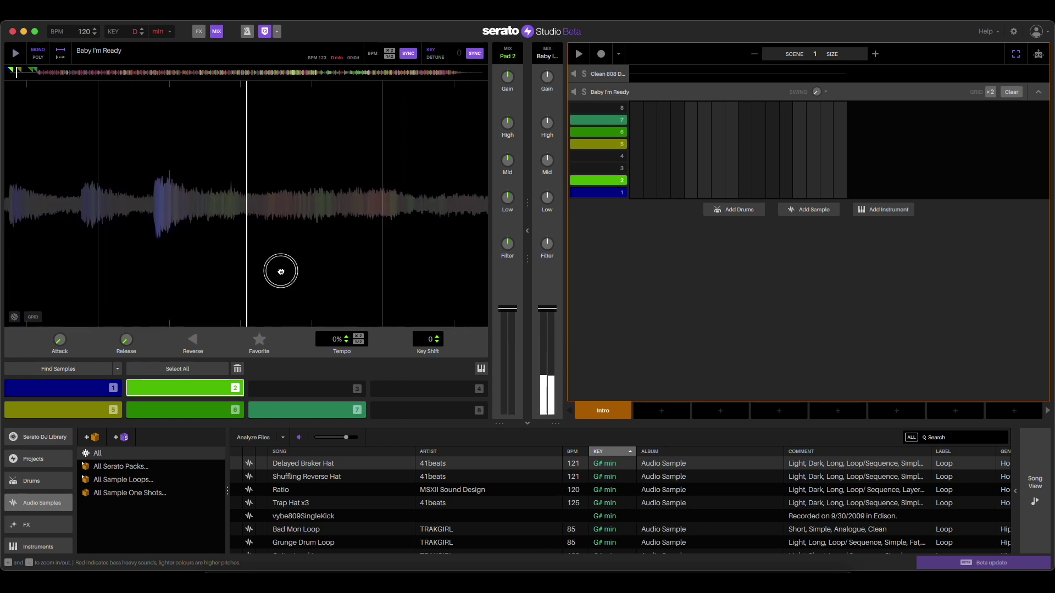
Pan to another section of the sample and set a new chop on pad 3
left_click_drag(278, 271, 358, 266)
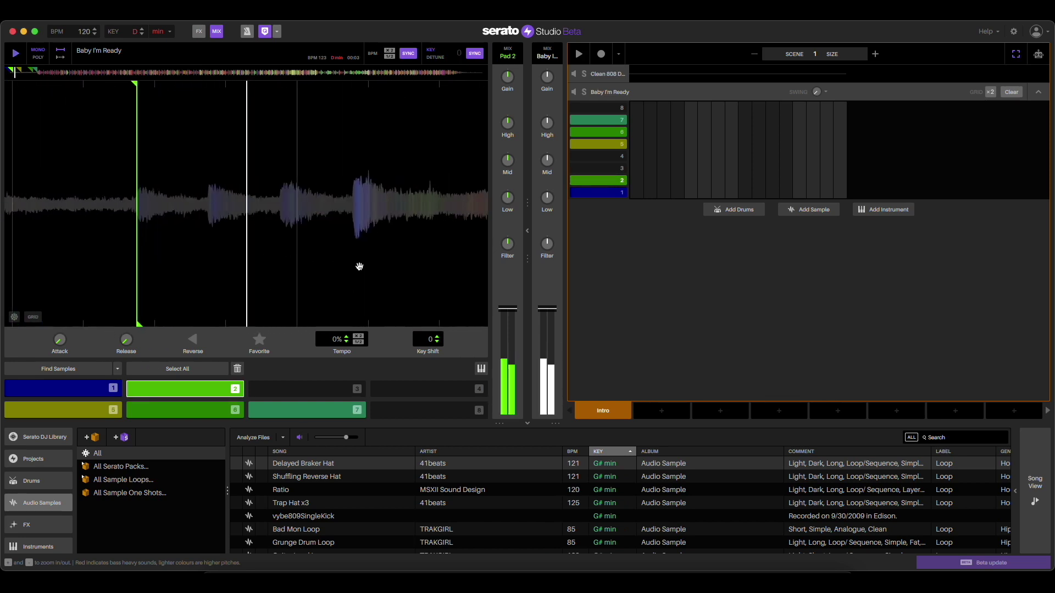
left_click_drag(359, 267, 382, 262)
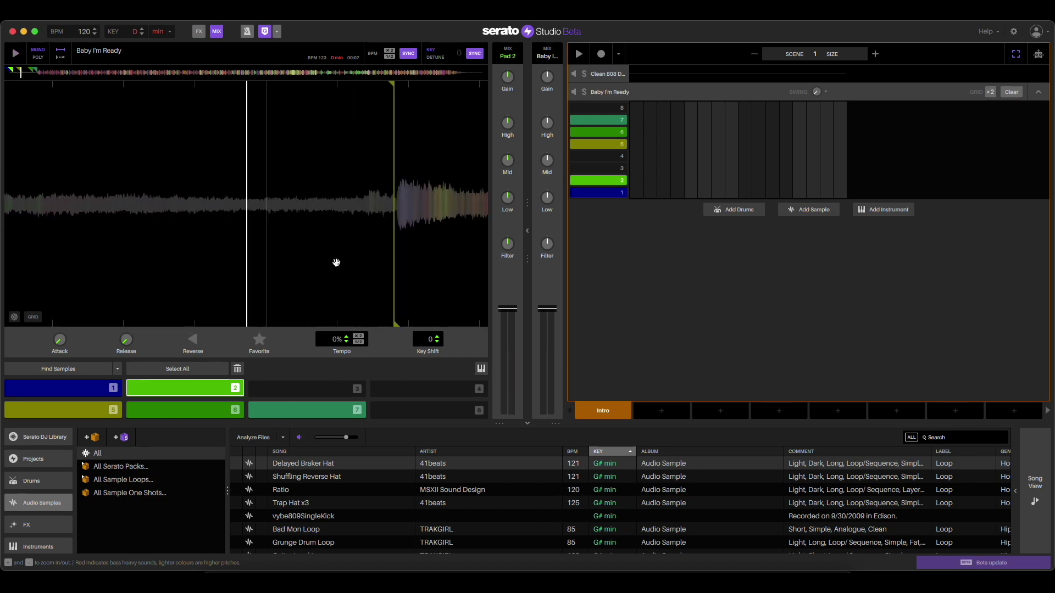
mouse_move(382, 263)
left_mouse_down()
mouse_move(435, 256)
mouse_move(388, 248)
left_mouse_up()
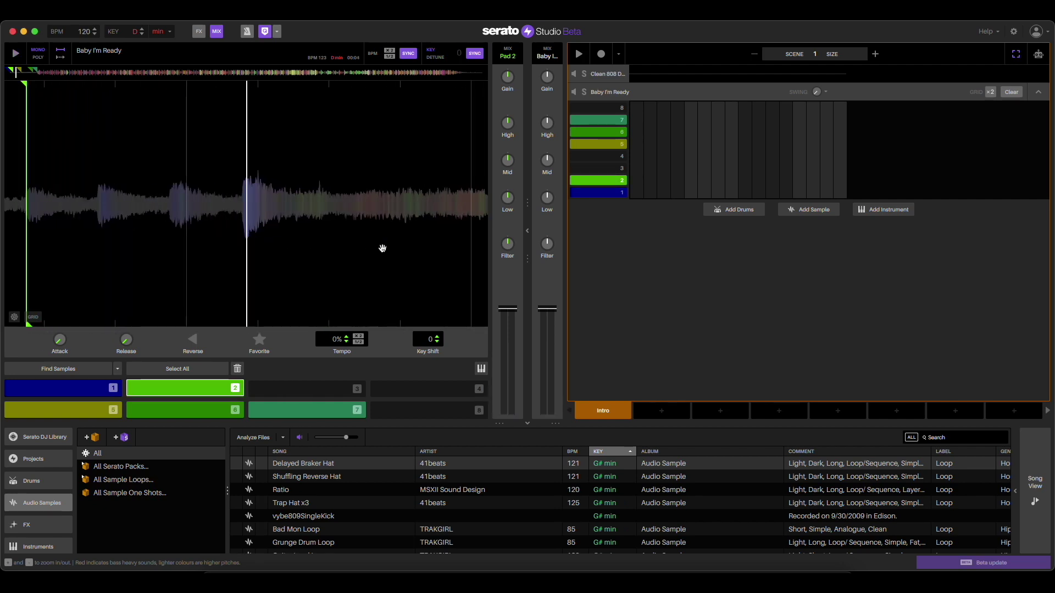
left_click_drag(370, 249, 255, 250)
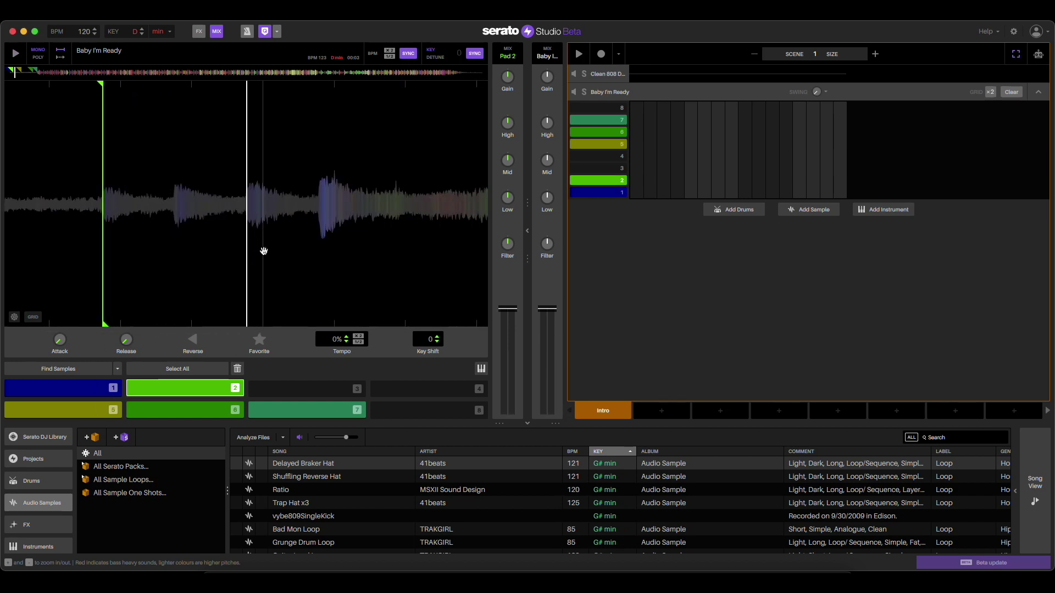
key("Right")
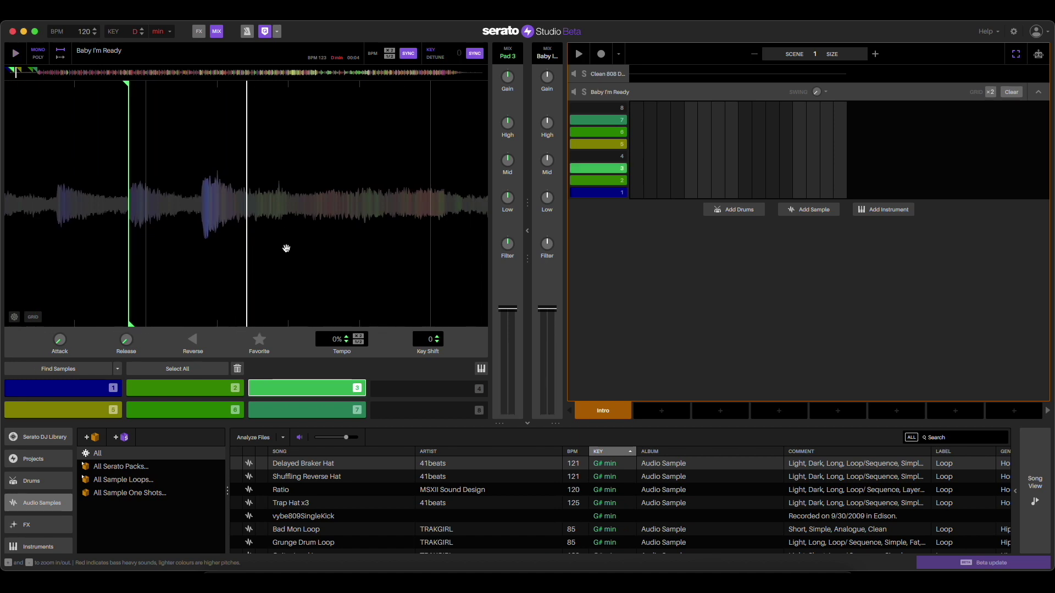
Set a pad 4 chop, fine-tune its cue point, and replay pads 3 and 1
left_click_drag(286, 248, 331, 243)
key("Right")
key("Left")
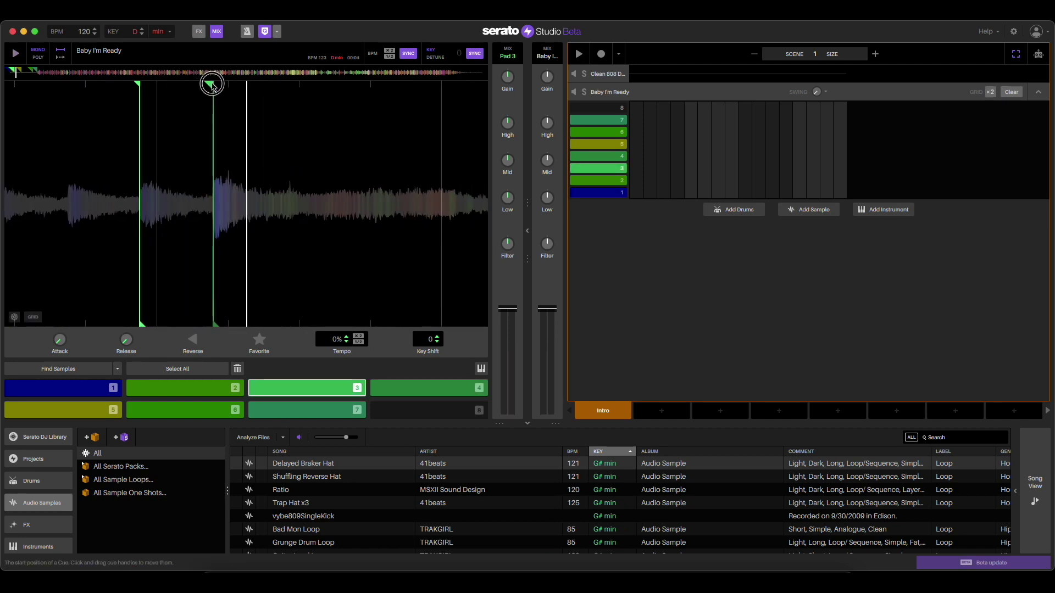
mouse_move(211, 86)
left_mouse_down()
mouse_move(221, 87)
mouse_move(212, 106)
left_mouse_up()
key("1")
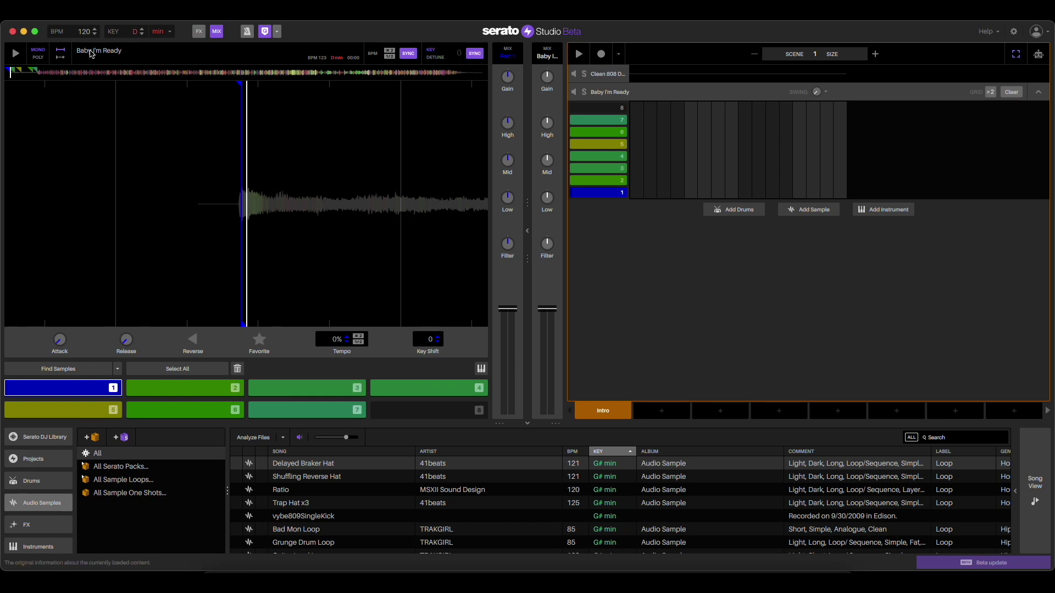
Play and stop the sample, entering 135 in the BPM field
key("space")
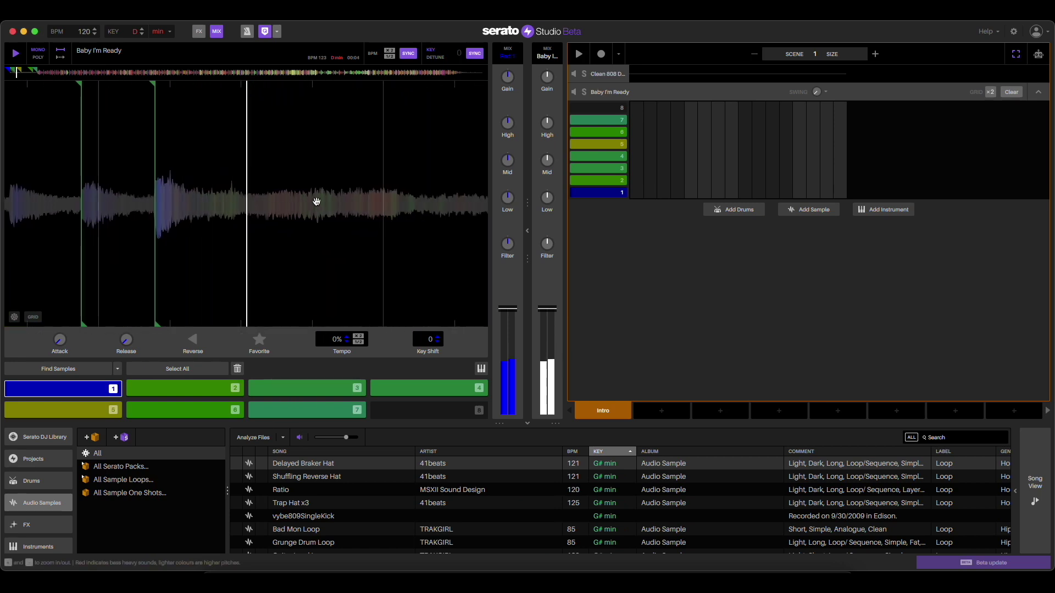
key("space")
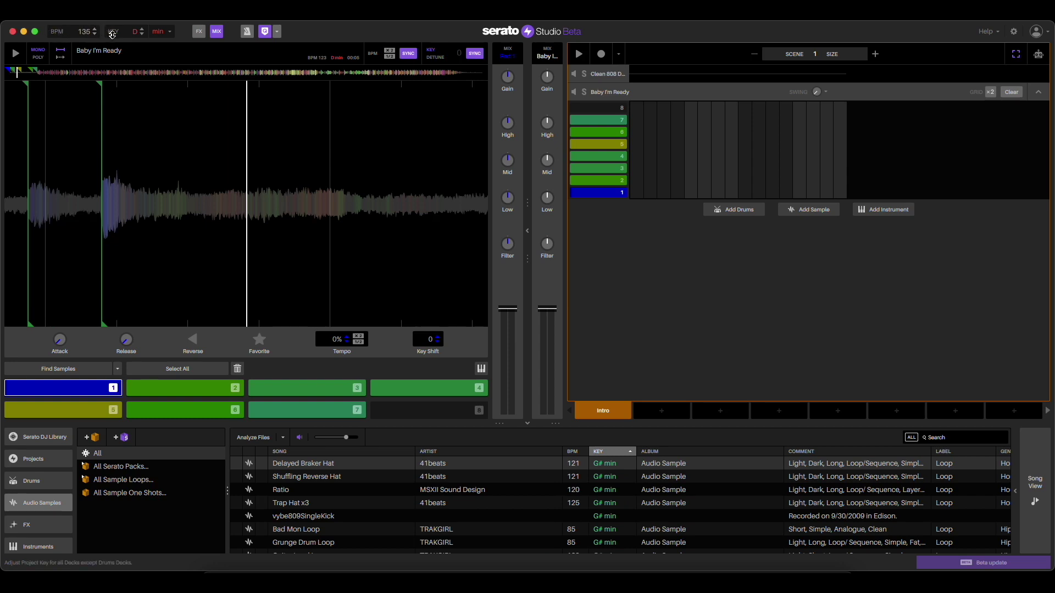
key("space")
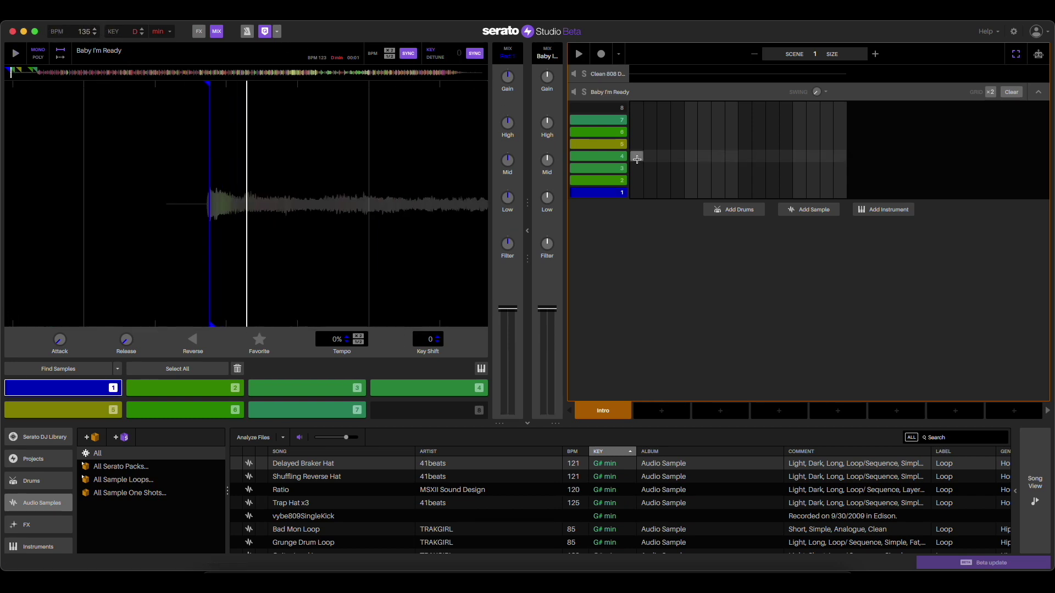
Expand Scene Size to 1-2 and draw long notes: pad 1 in bar one, pad 2 in bar two
left_click(876, 56)
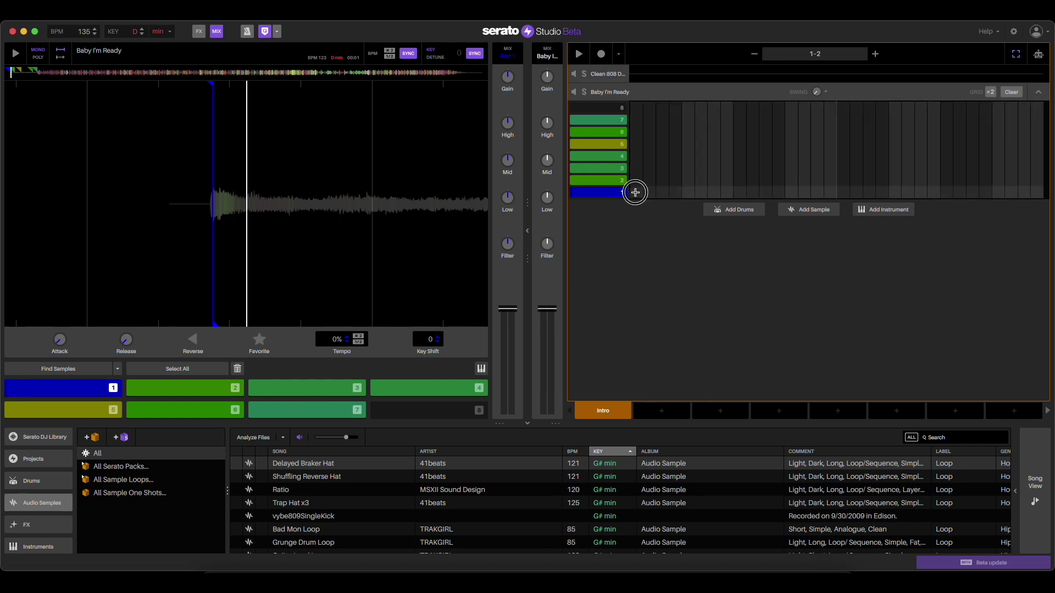
left_click_drag(636, 192, 835, 192)
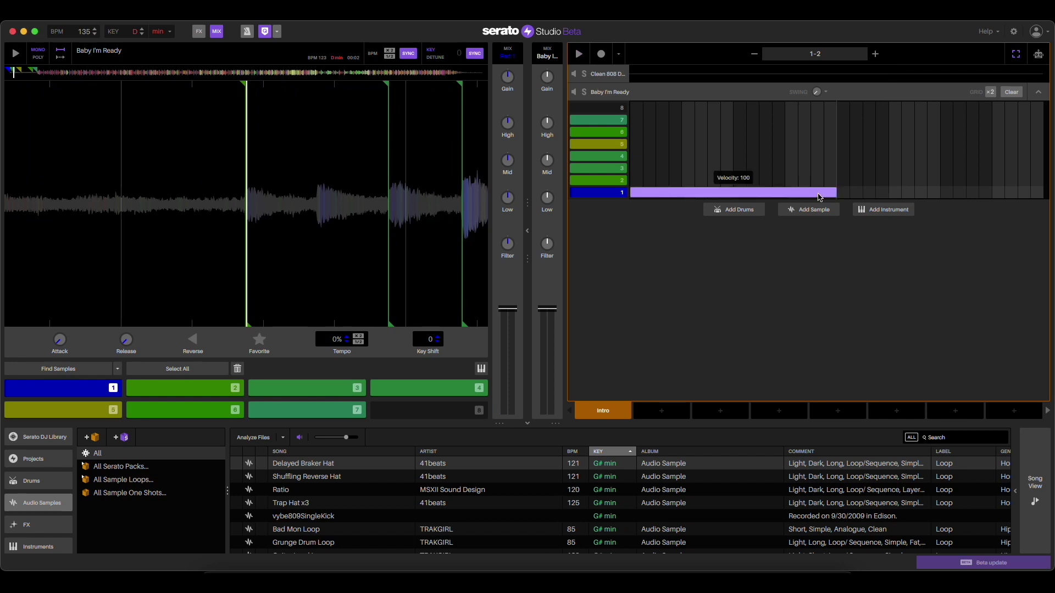
left_click_drag(850, 195, 857, 180)
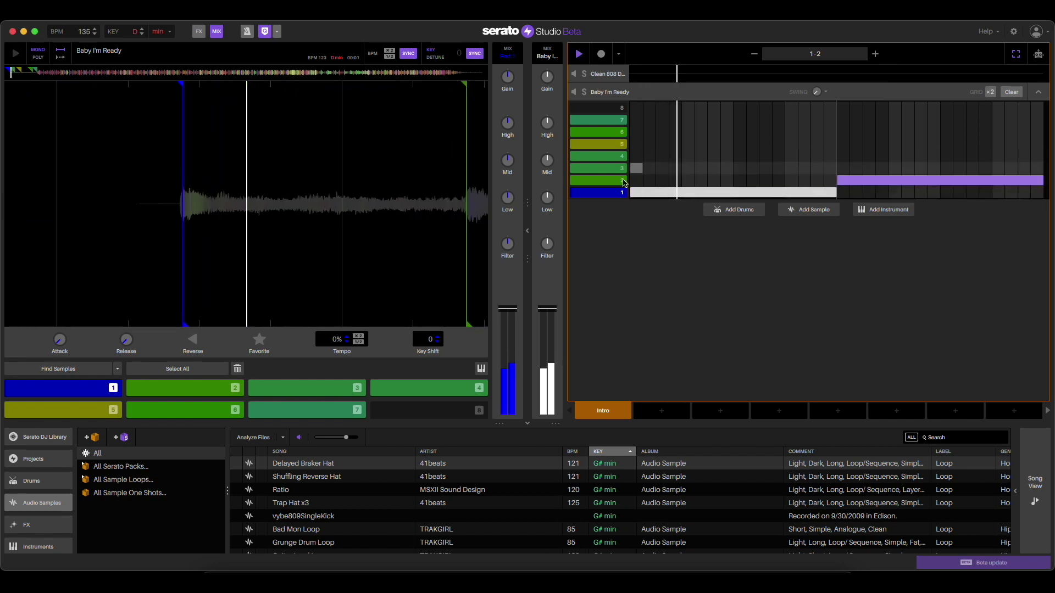
left_click(525, 228)
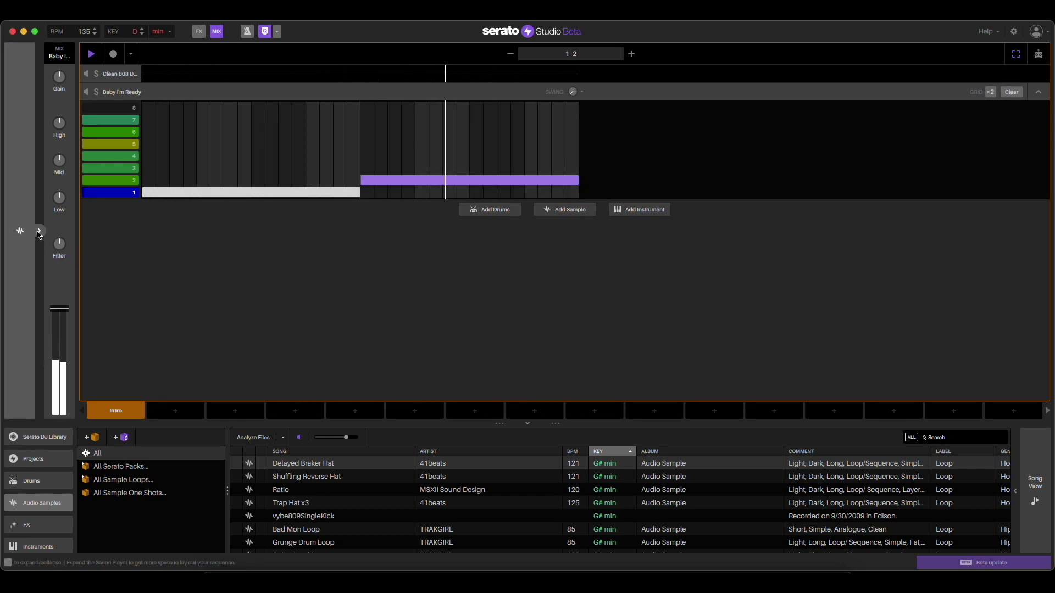
left_click(38, 233)
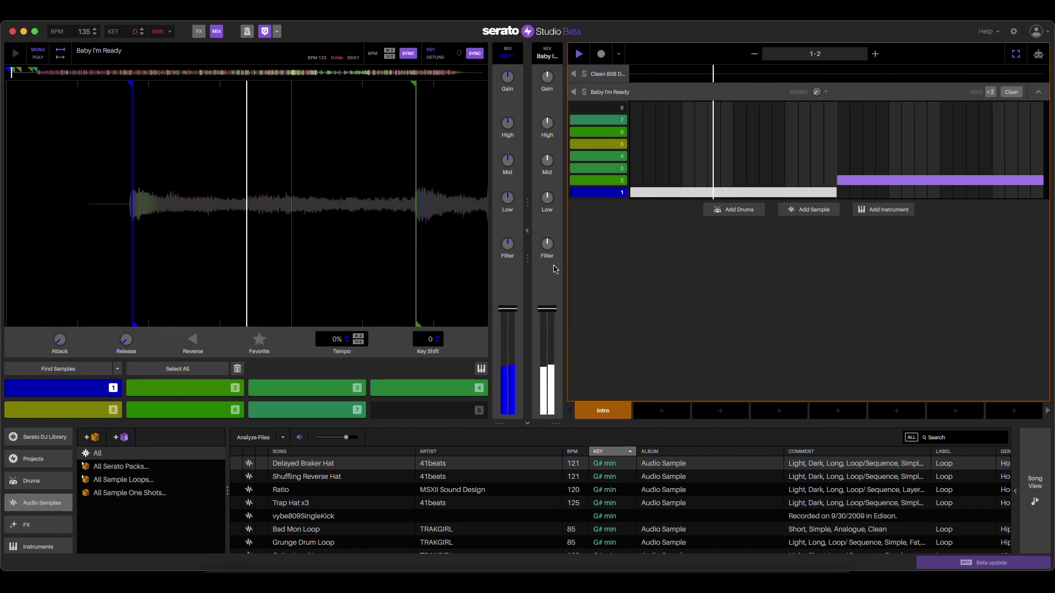
On Deck 1, audition the kit sounds and fill the OH00 hi-hat row at 1/16
left_click(607, 74)
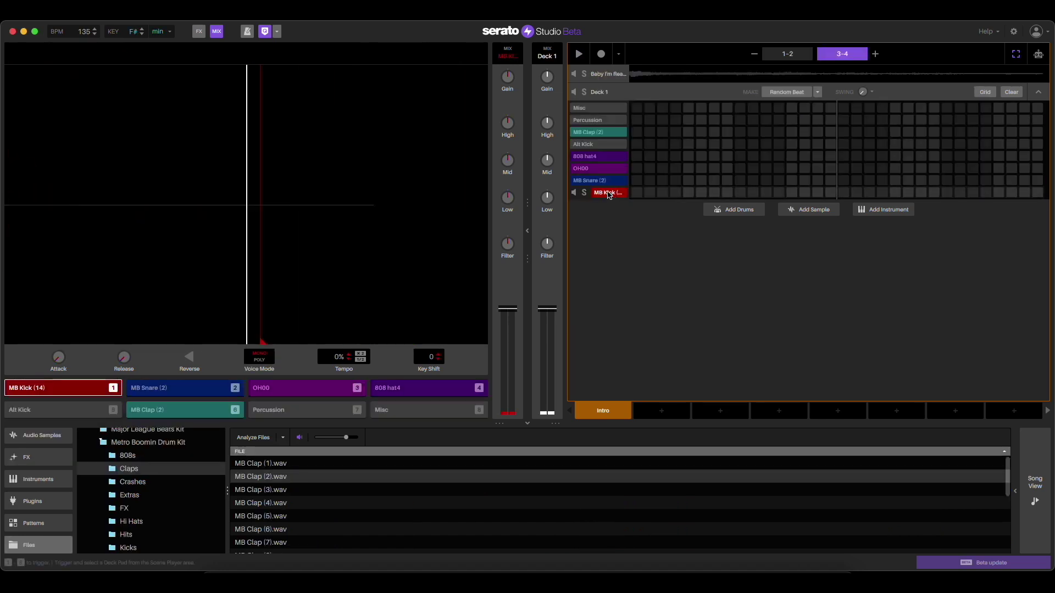
left_click(606, 156)
left_click(592, 179)
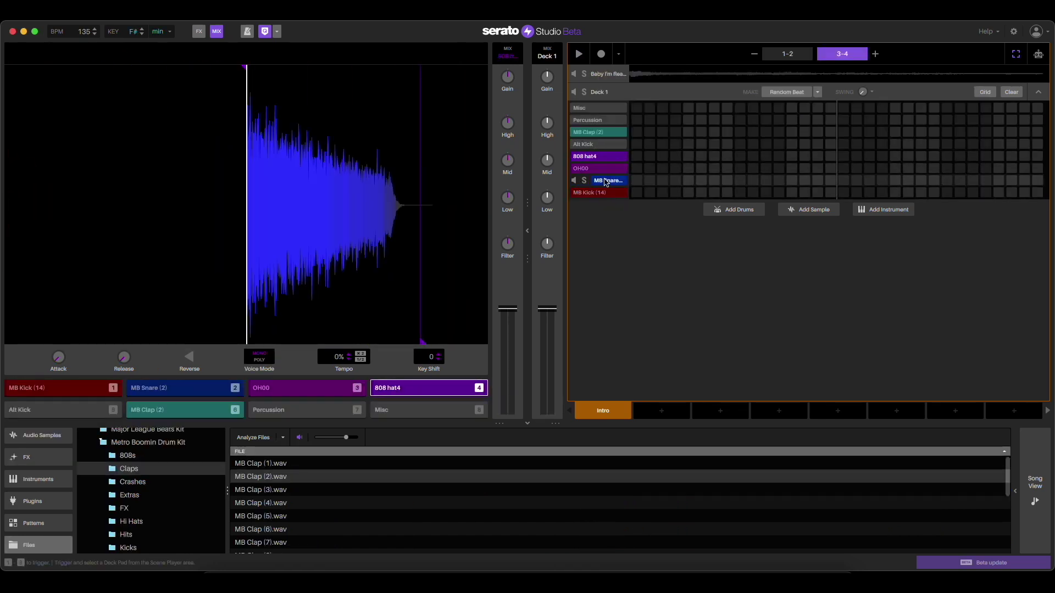
left_click(601, 134)
left_click(592, 192)
left_click(592, 180)
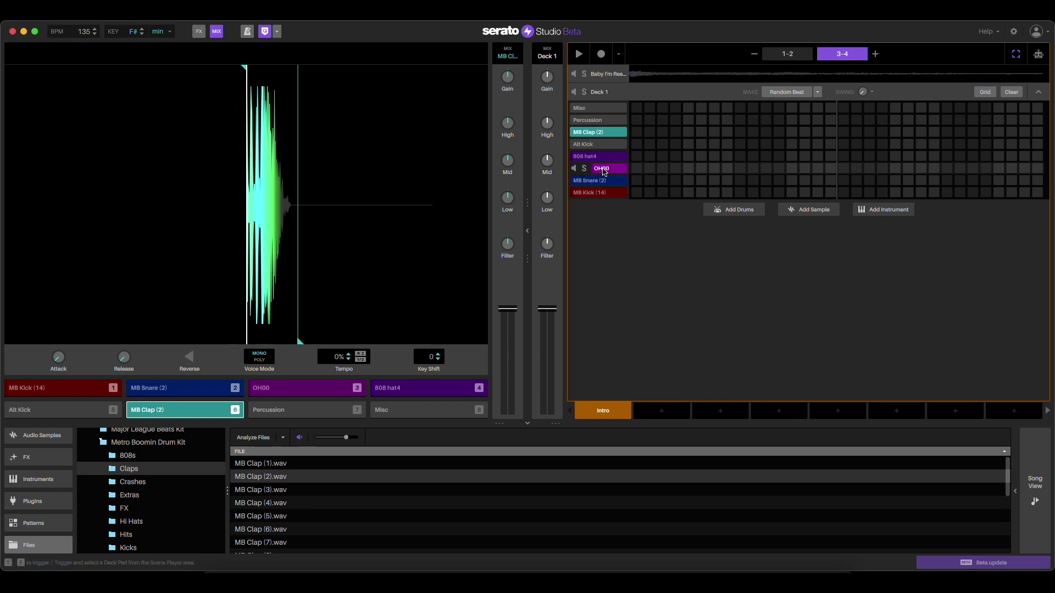
mouse_move(638, 174)
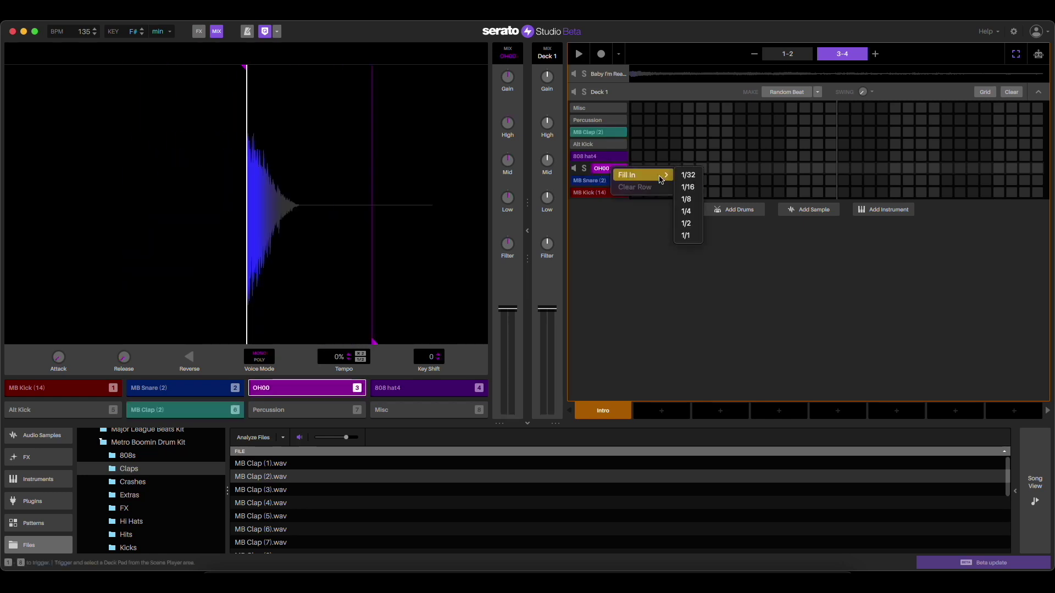
left_click(689, 196)
key("space")
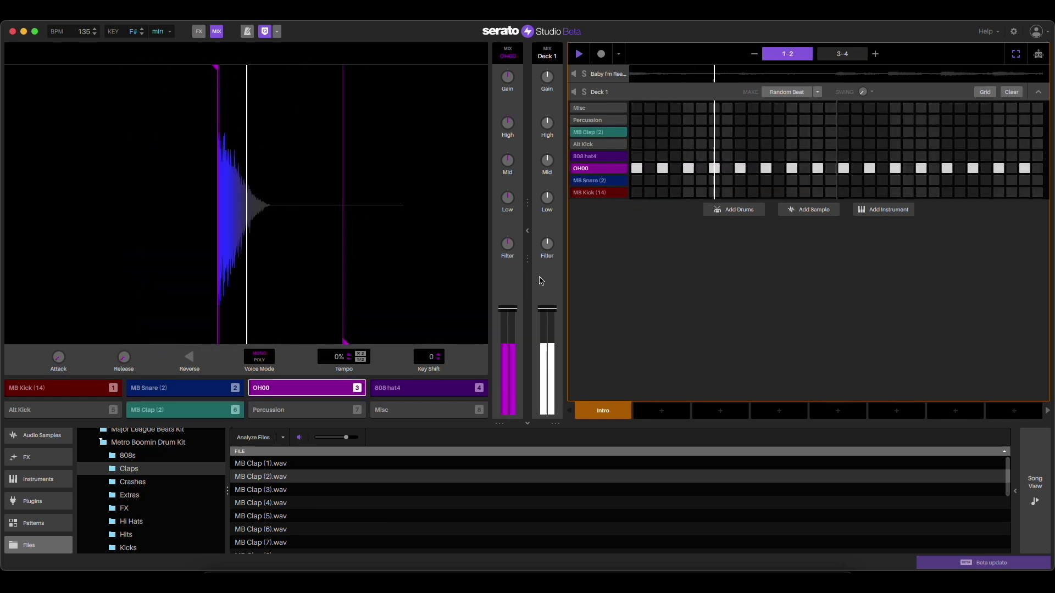
key("Escape")
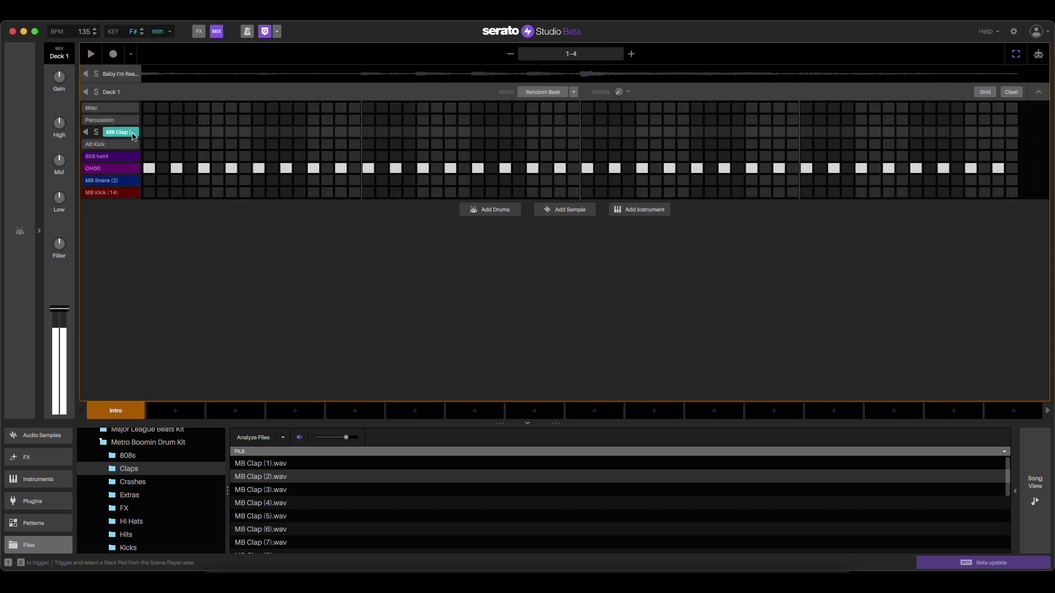
Place clap hits in bars one, two and three of the drum pattern
left_click(259, 133)
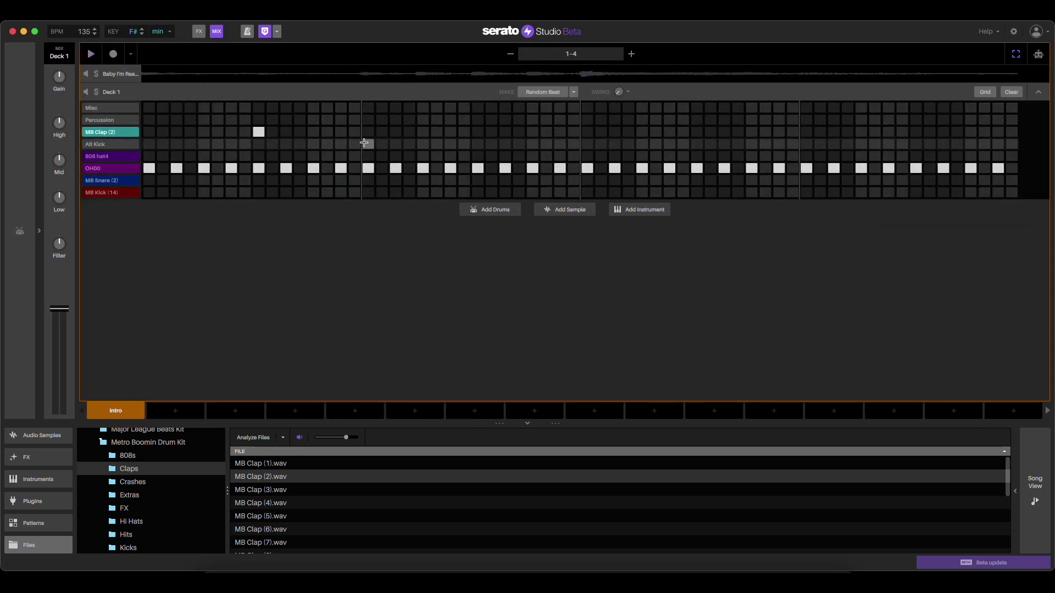
left_click(478, 133)
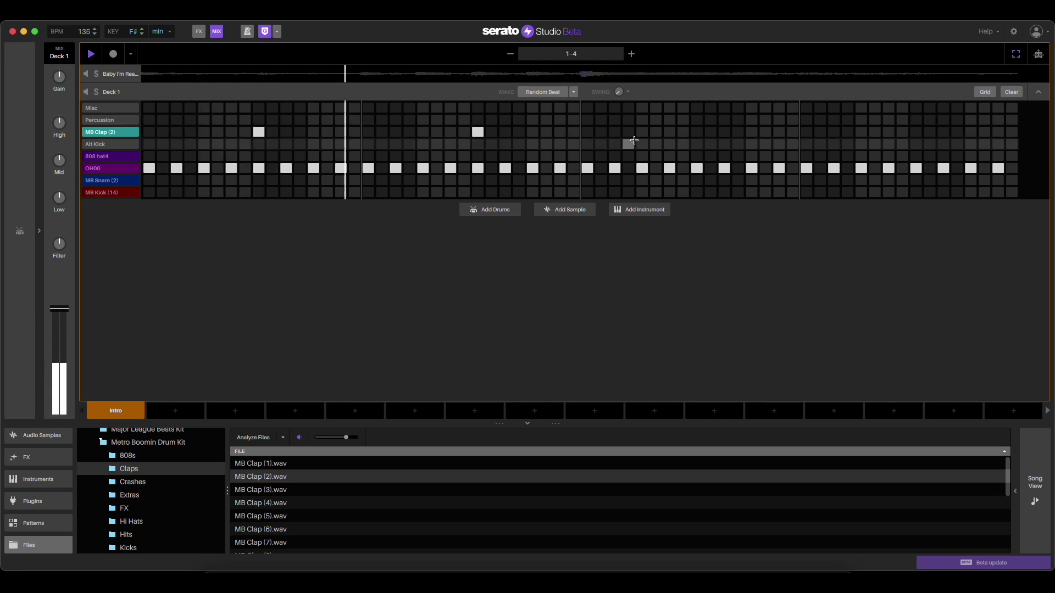
left_click(684, 132)
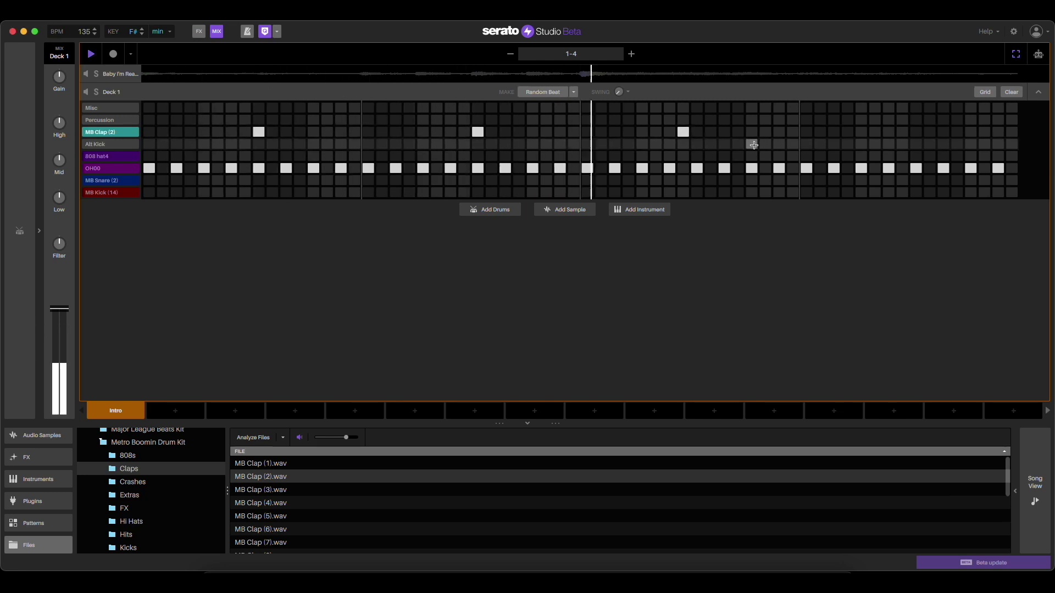
key("space")
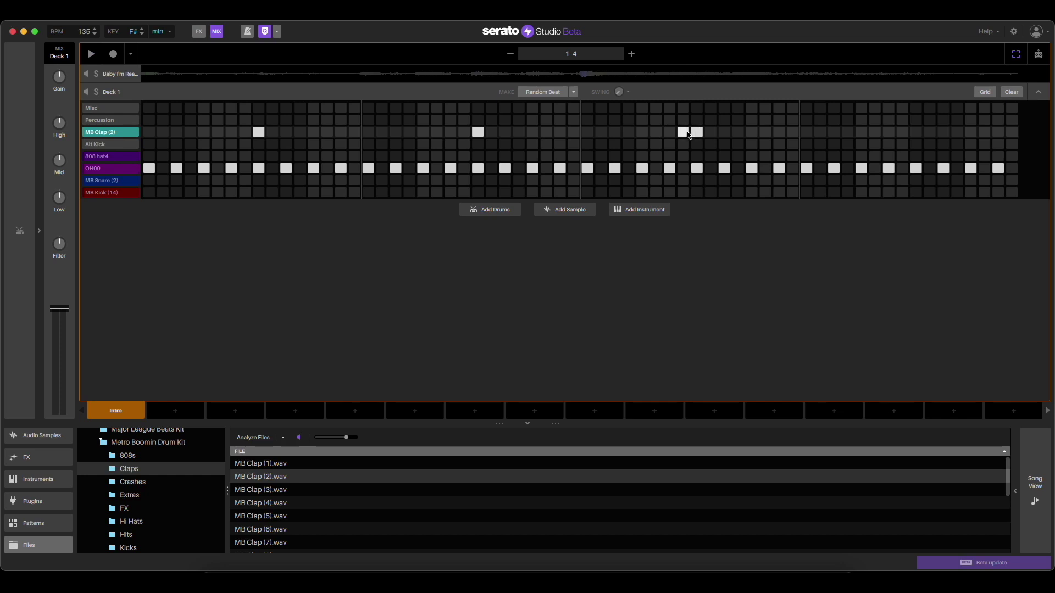
Add MB Snare hits in bars one, three and four, then play the pattern
left_click(682, 132)
left_click(916, 132)
left_click(115, 180)
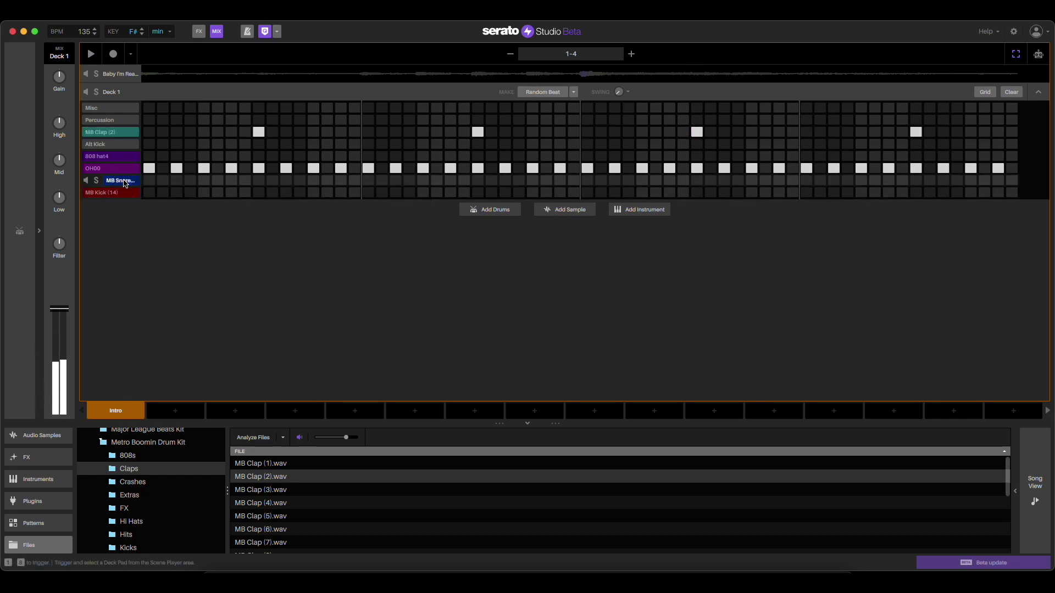
left_click(177, 181)
left_click(204, 180)
key("space")
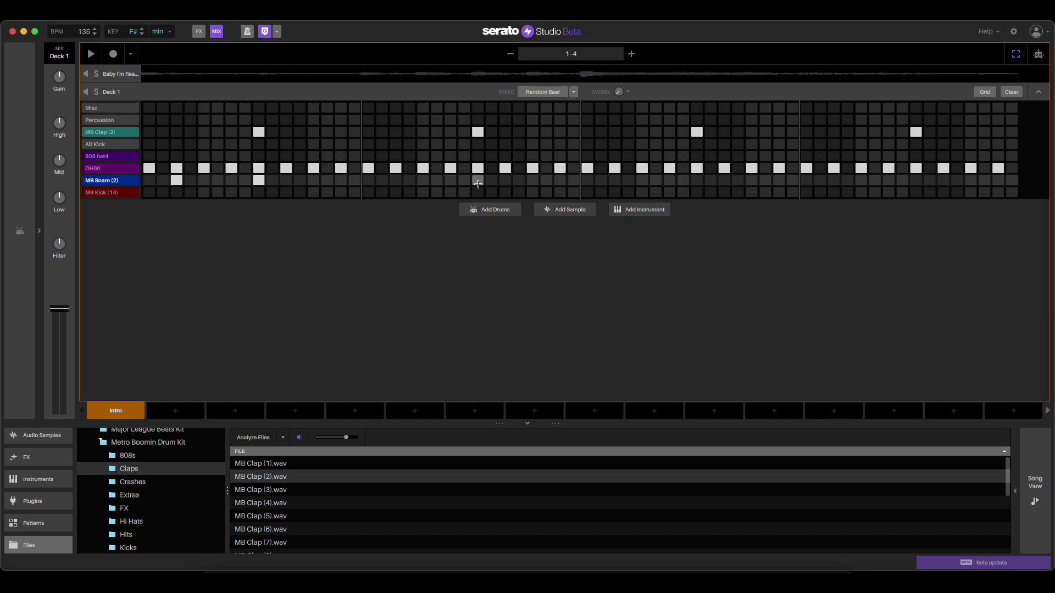
left_click(477, 181)
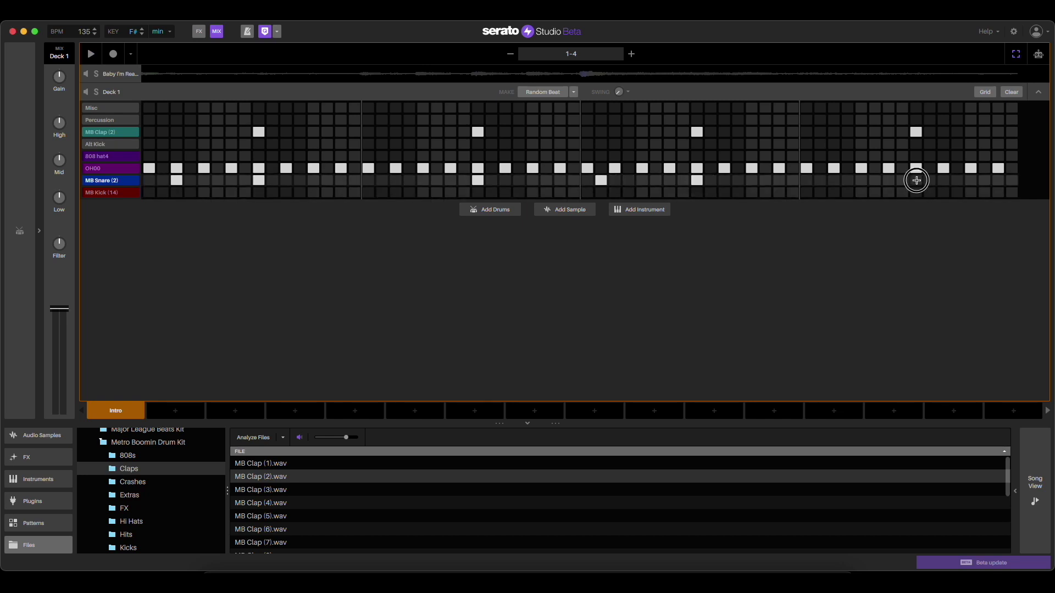
left_click(916, 181)
key("space")
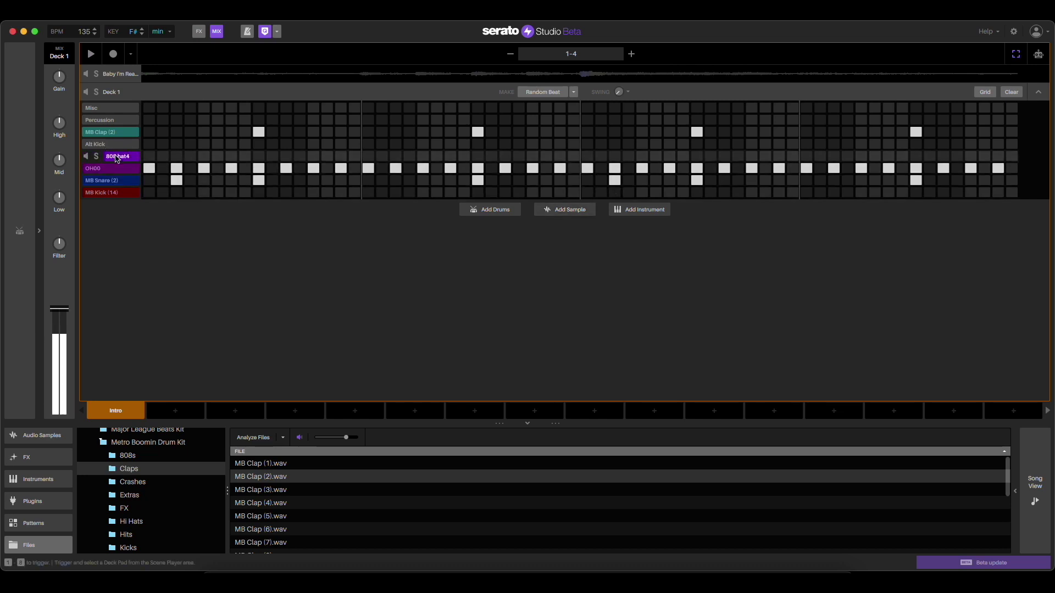
Place six 808 hat4 hi-hat hits spread across the four bars
left_click(201, 157)
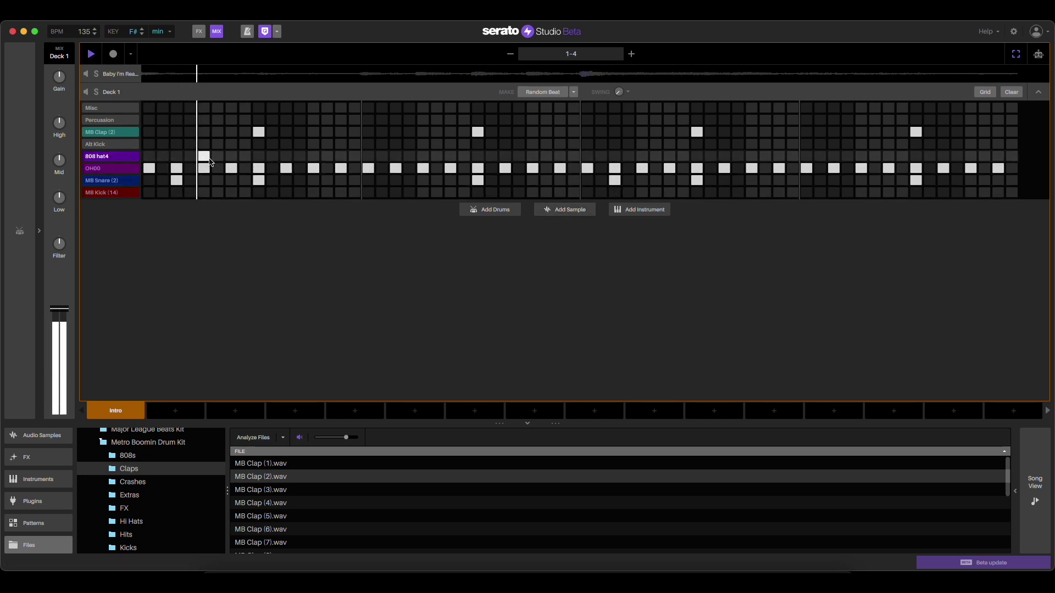
left_click(310, 157)
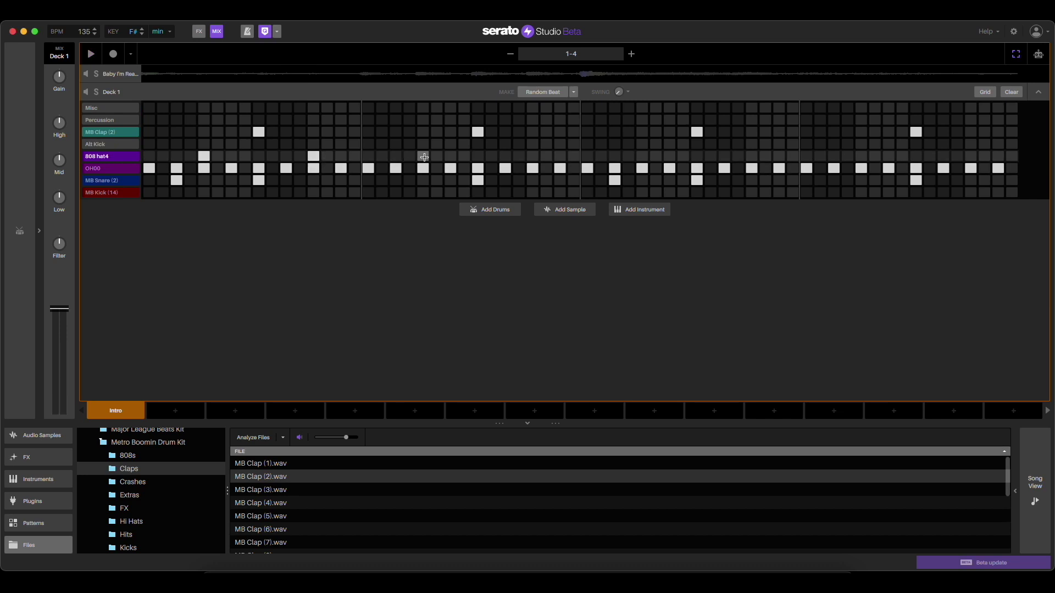
left_click(533, 157)
left_click(641, 156)
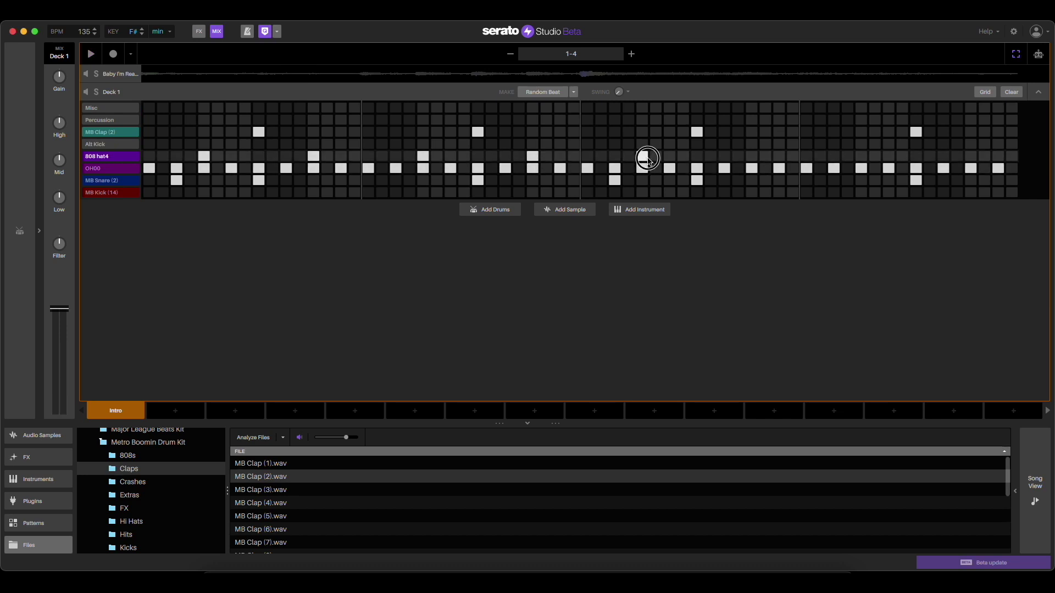
left_click(752, 157)
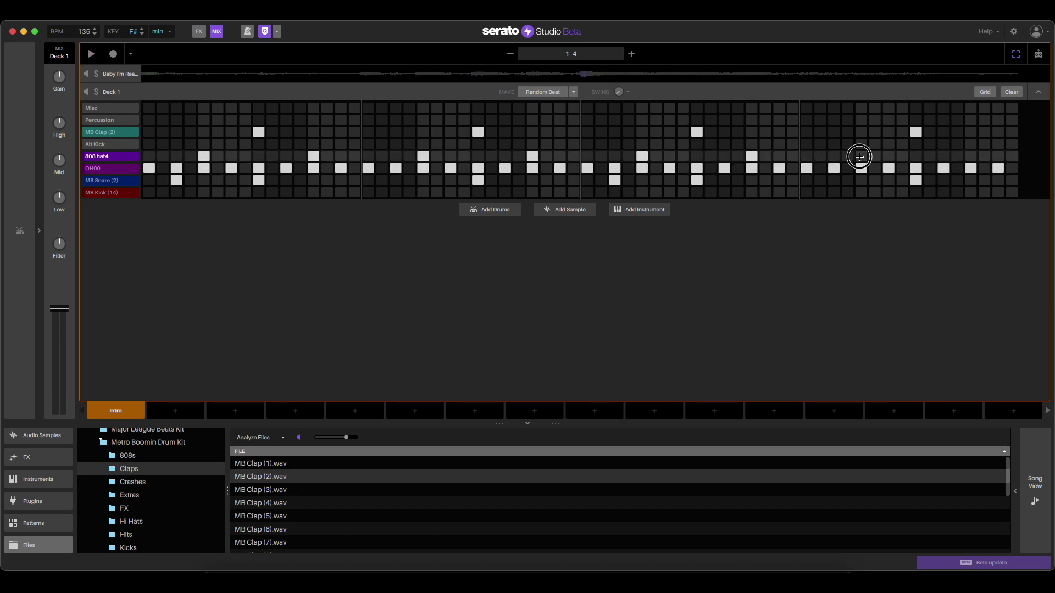
left_click(972, 156)
key("space")
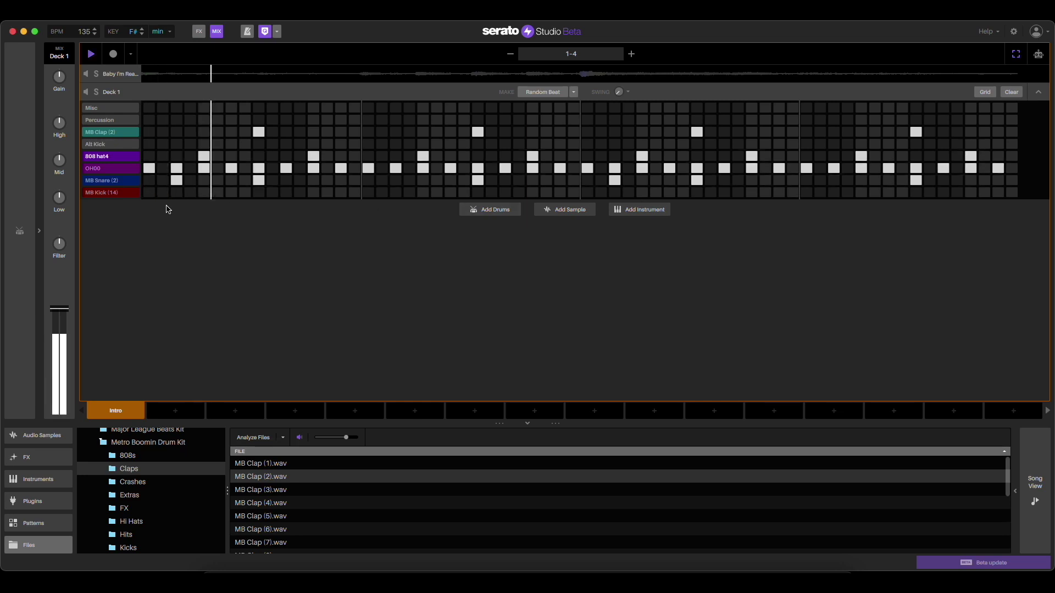
Add MB Kick hits on the first step, later in bar one, and in bar two
left_click(101, 181)
double_click(100, 181)
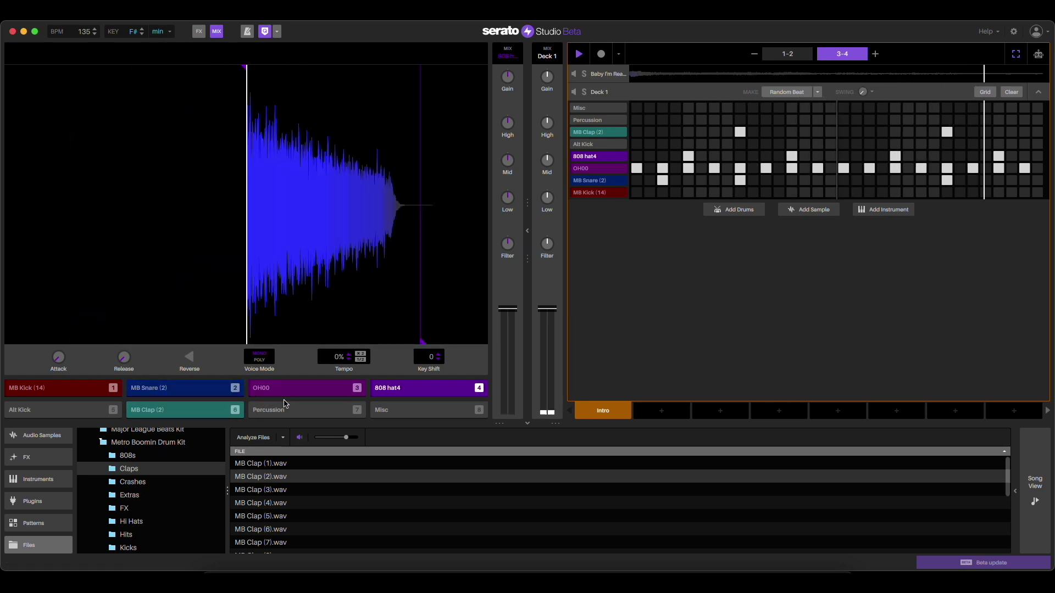
left_click(636, 192)
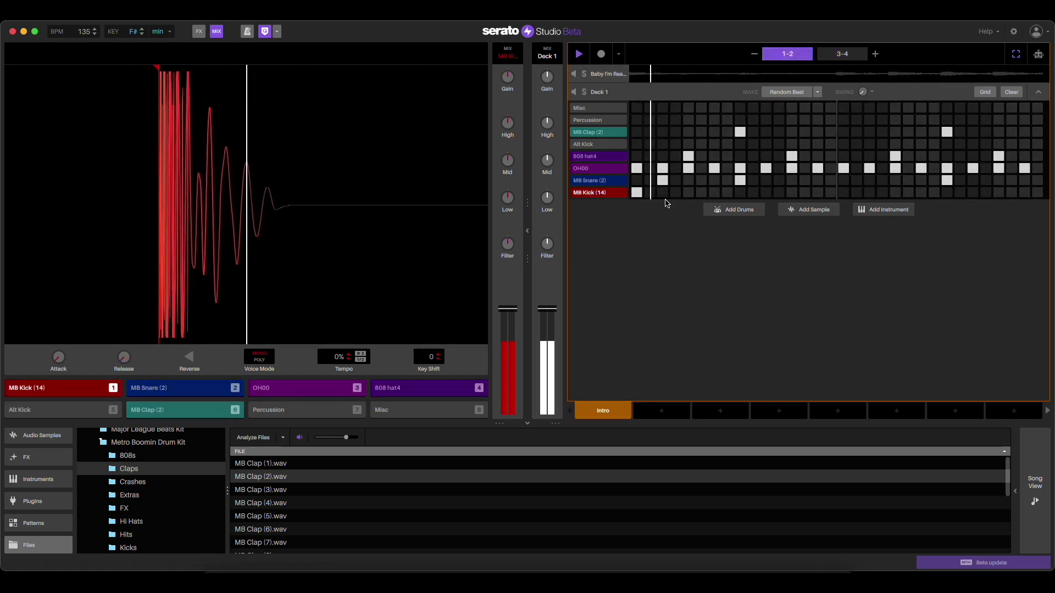
left_click(702, 192)
left_click(714, 192)
left_click(701, 192)
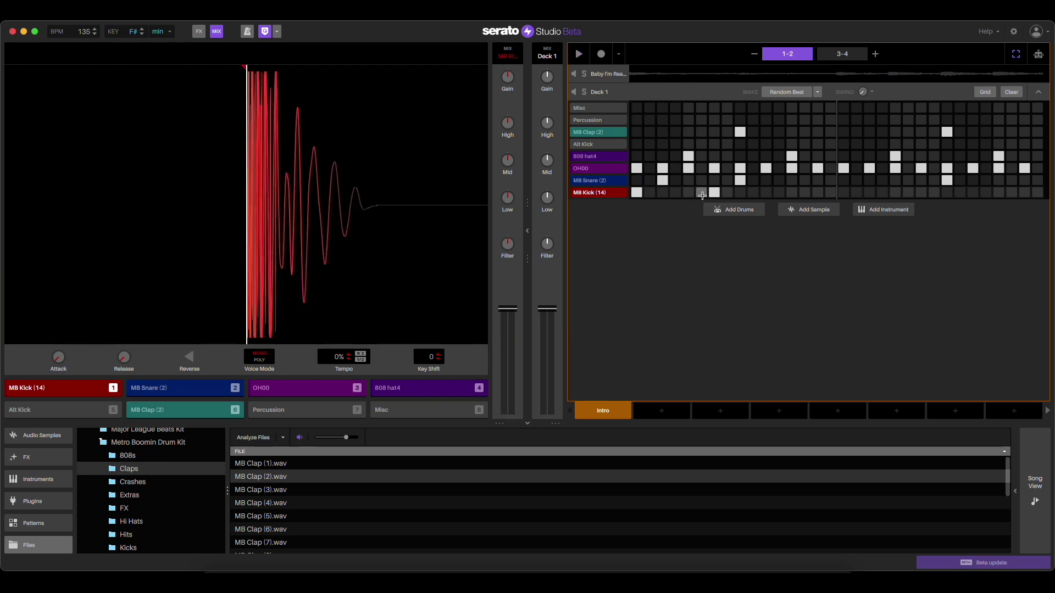
left_click(791, 192)
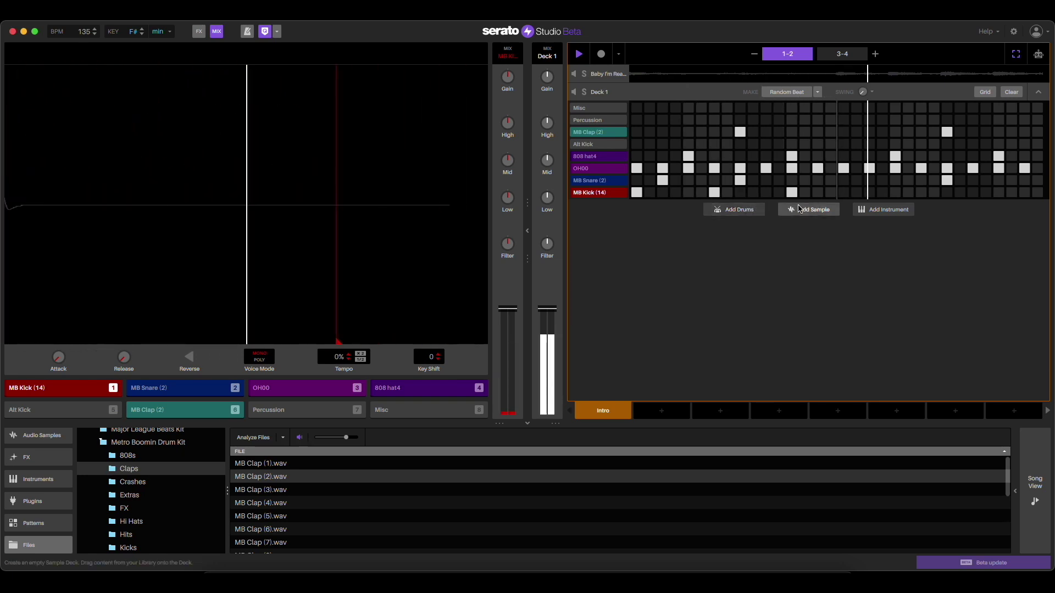
left_click(530, 233)
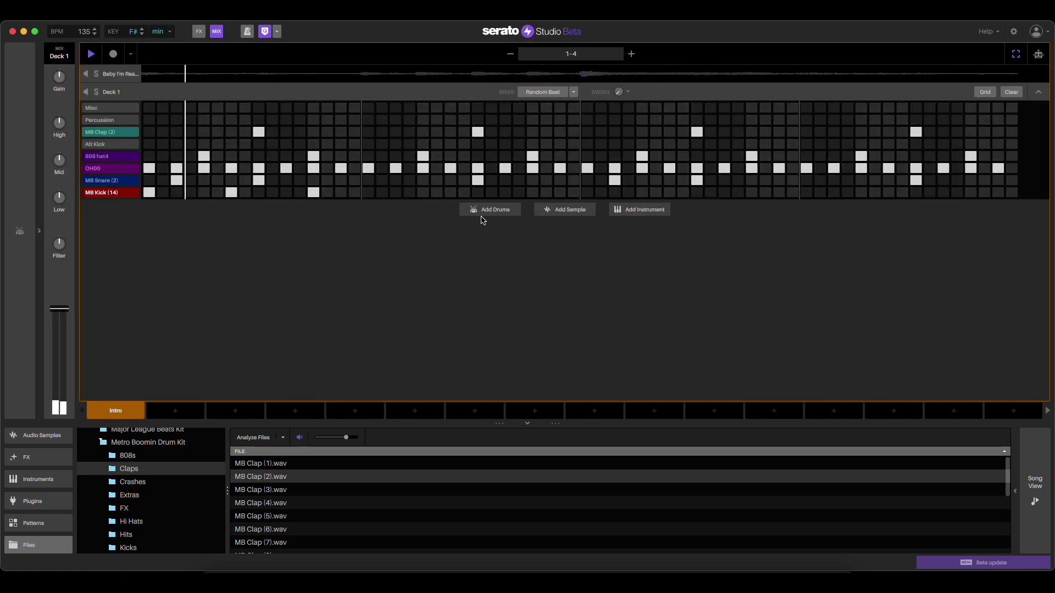
Move a kick one step earlier and add kicks in bars two and three
left_click_drag(428, 195, 413, 195)
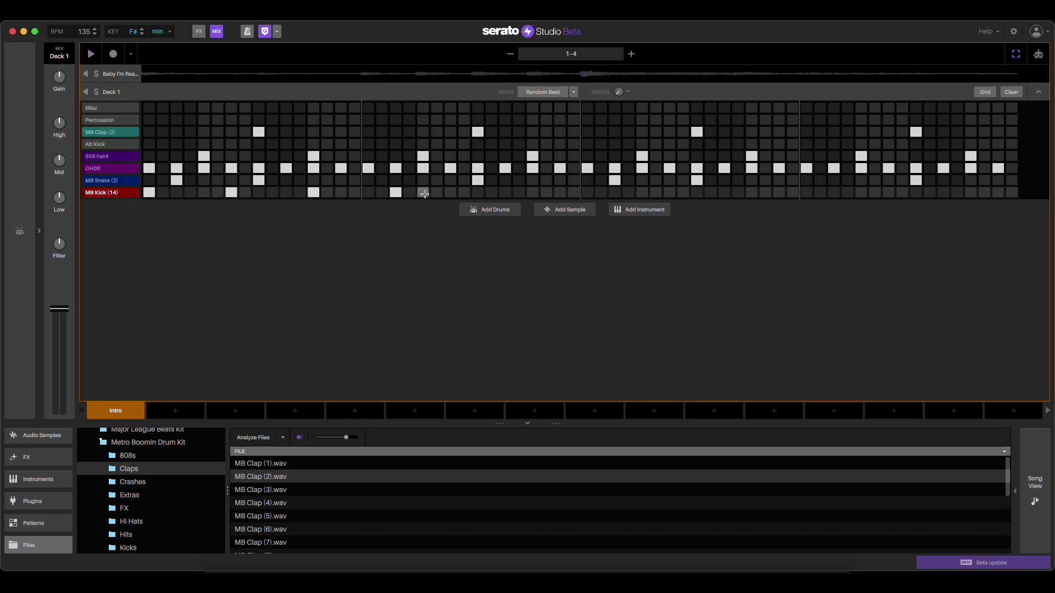
key("space")
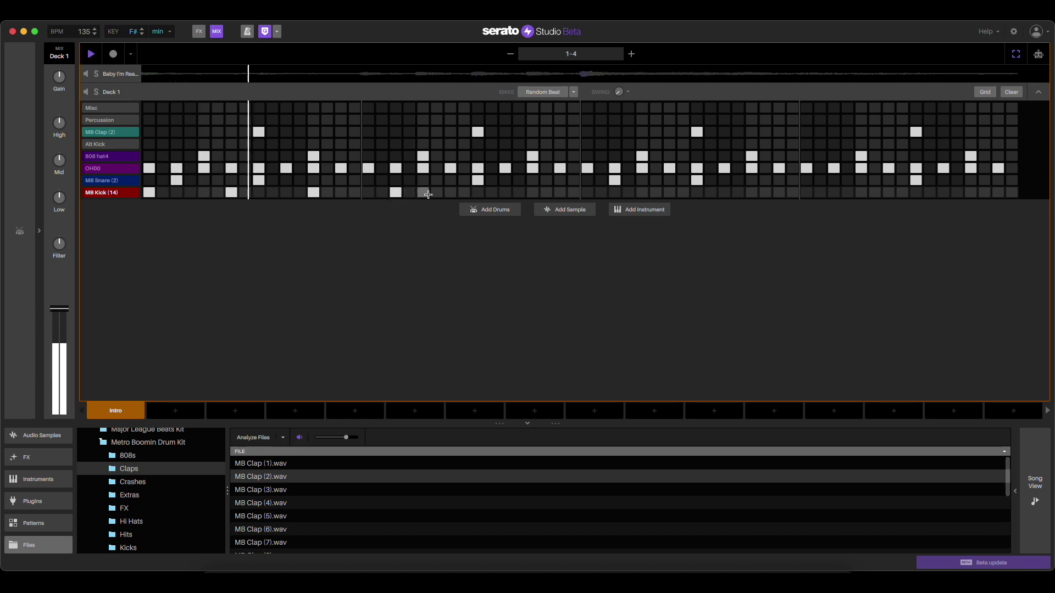
left_click(423, 193)
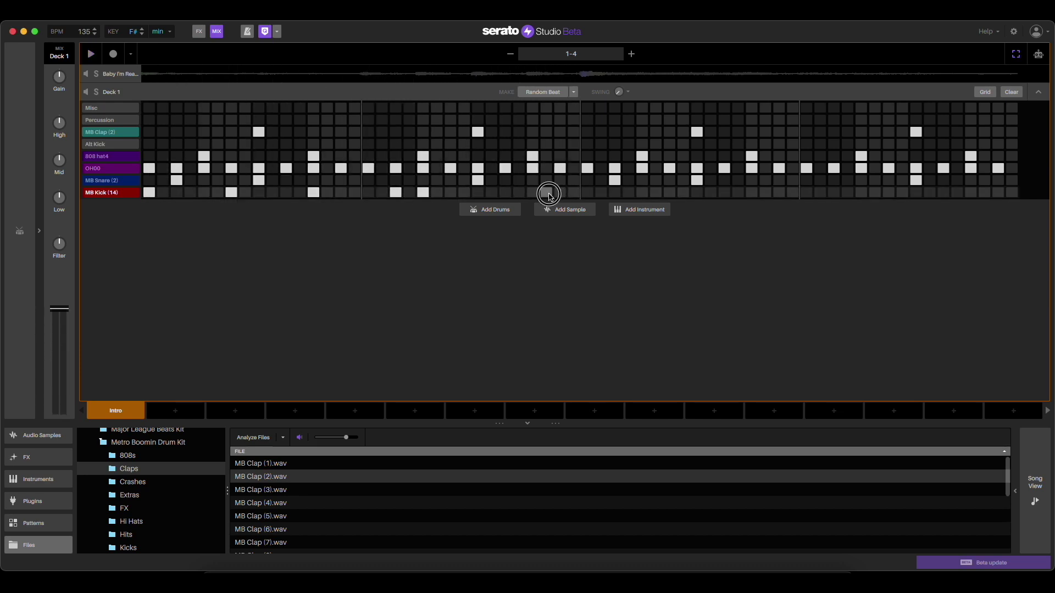
left_click(585, 192)
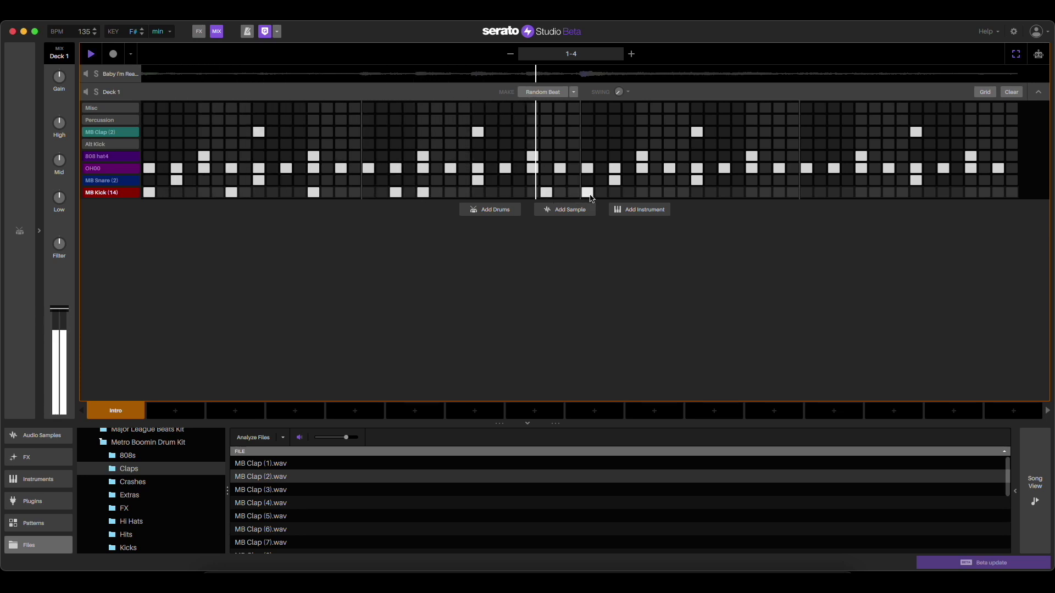
double_click(102, 193)
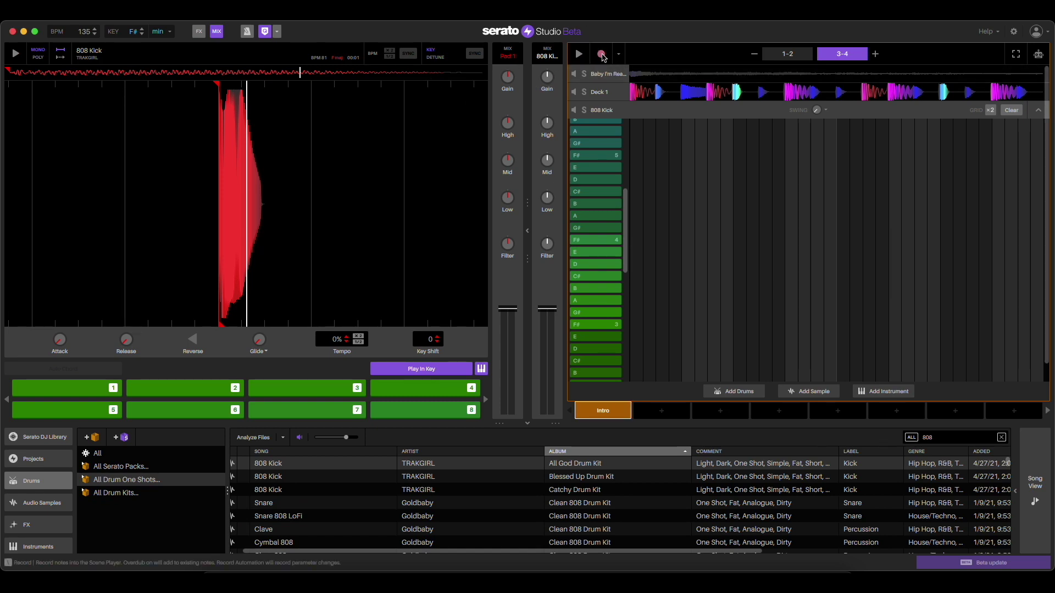
Record a four-bar 808 bassline and lengthen two short notes
left_click(602, 56)
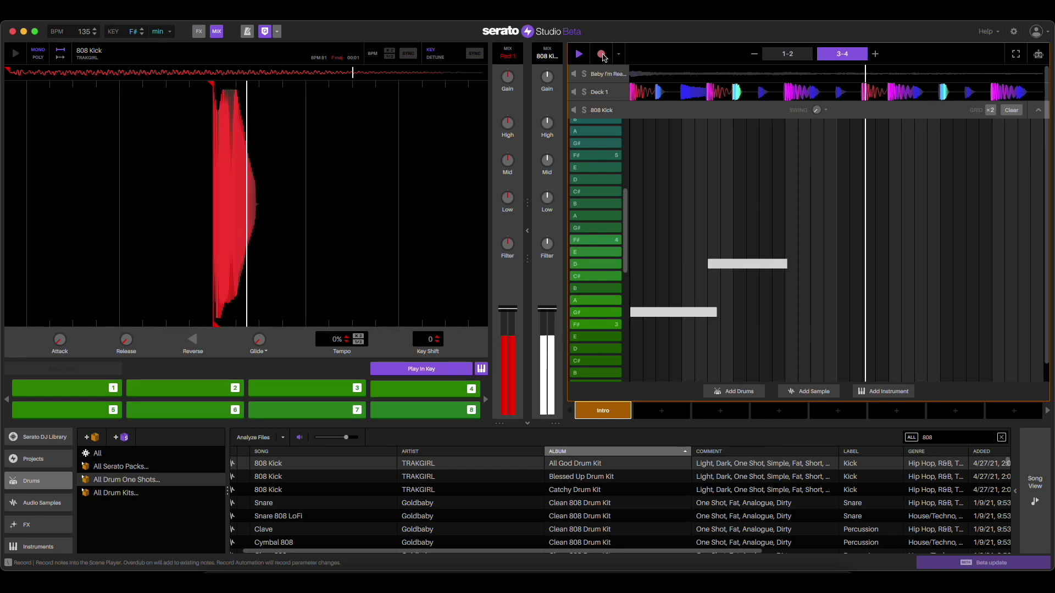
left_click(602, 56)
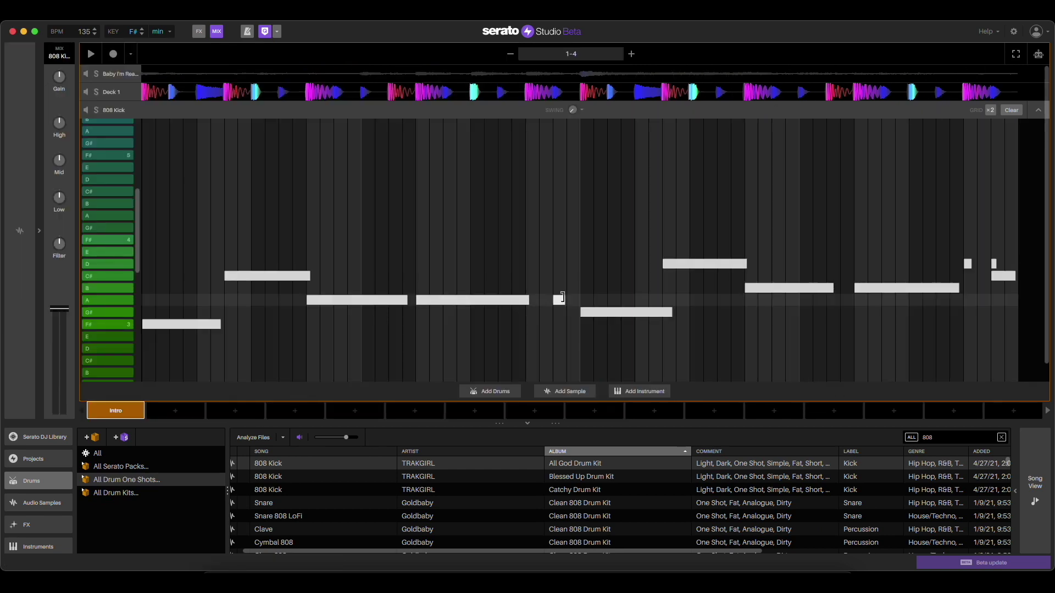
left_click_drag(560, 299, 582, 297)
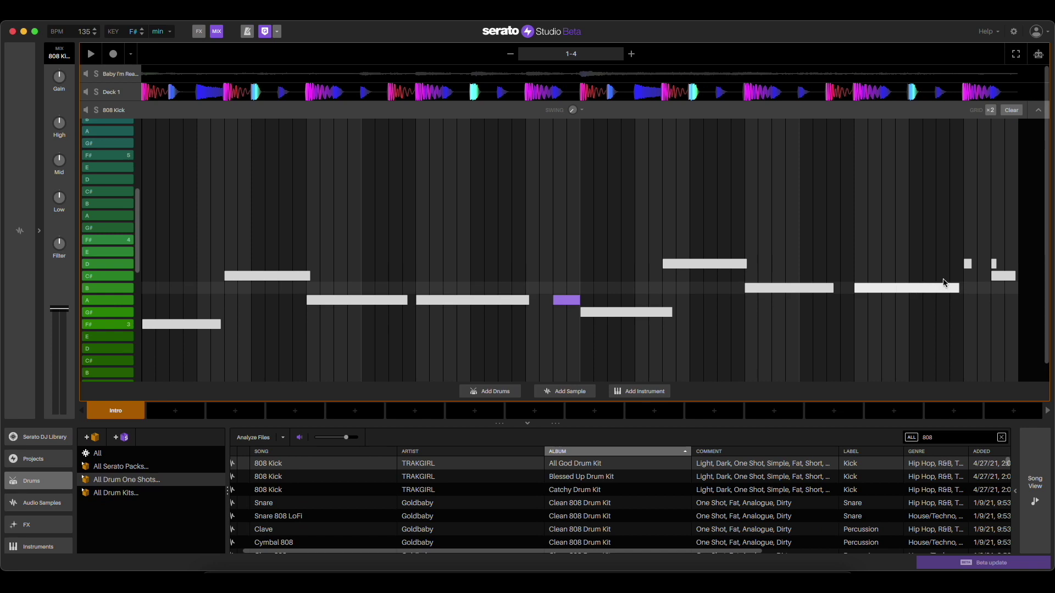
left_click_drag(972, 264, 988, 264)
Shorten the long bar-four note and add a short bassline note in bar two
left_click(977, 264)
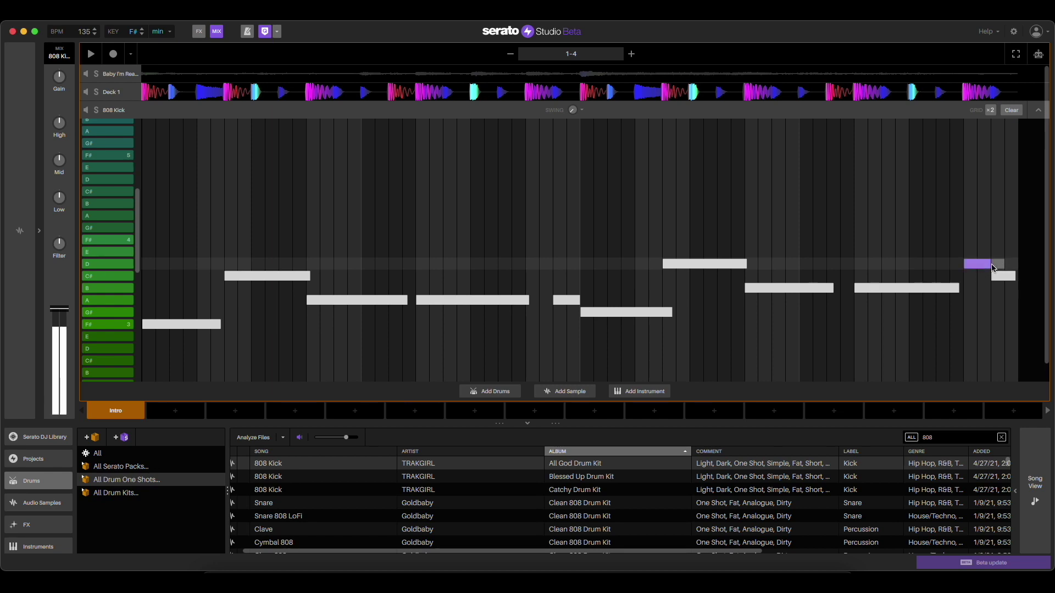
left_click_drag(955, 292, 960, 291)
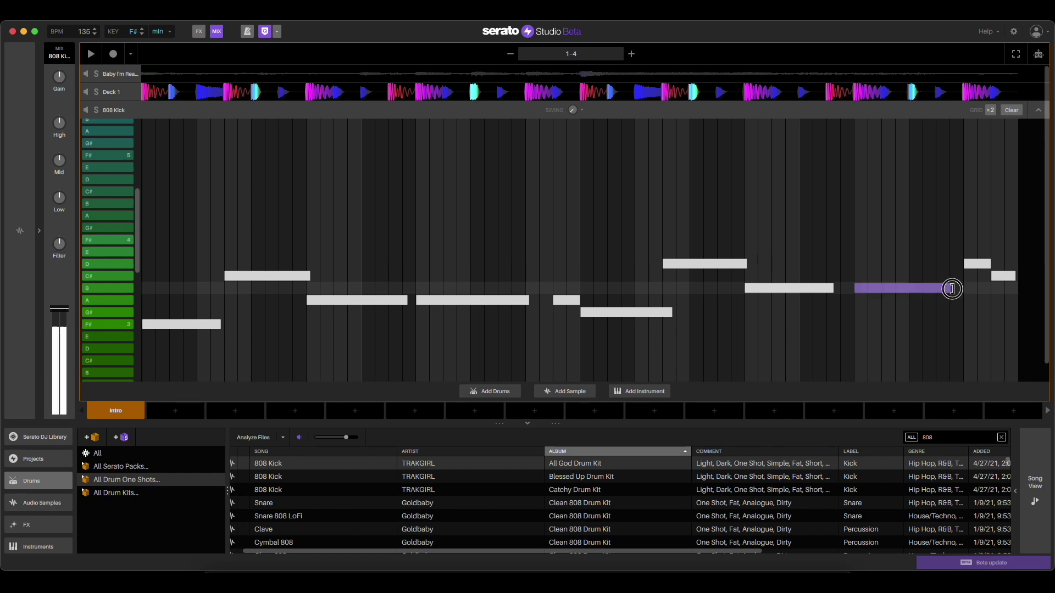
key("space")
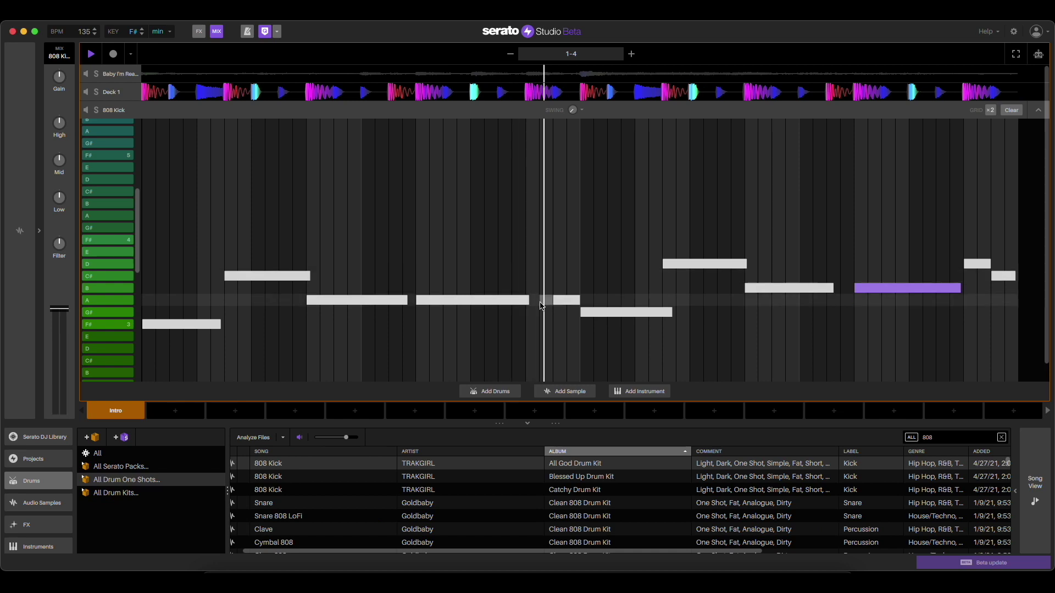
left_click(600, 301)
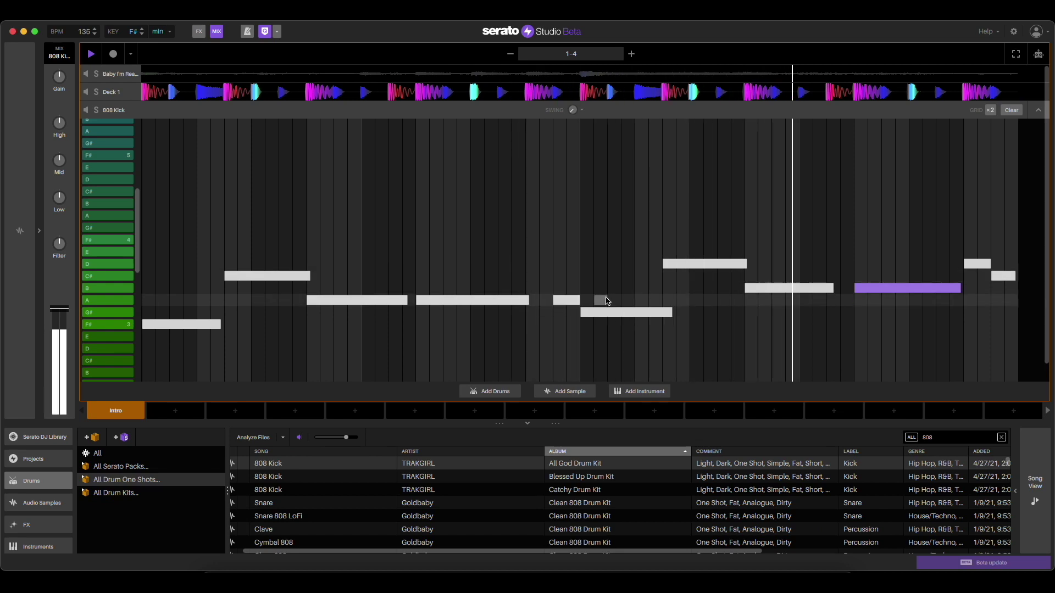
key("Tab")
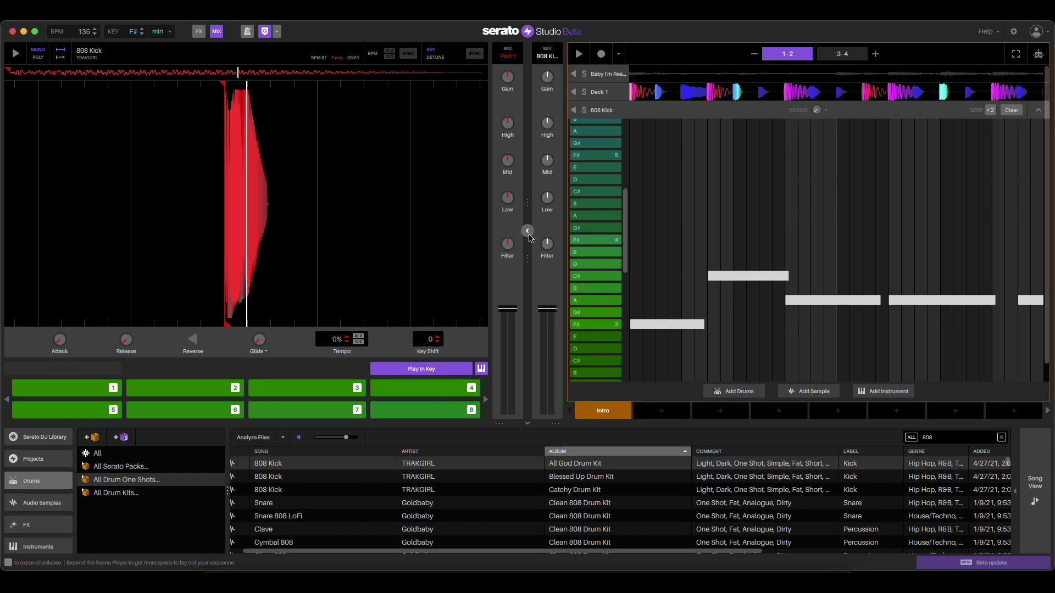
Narrow the sample player panel and collapse the 808 Kick piano roll
left_click(529, 233)
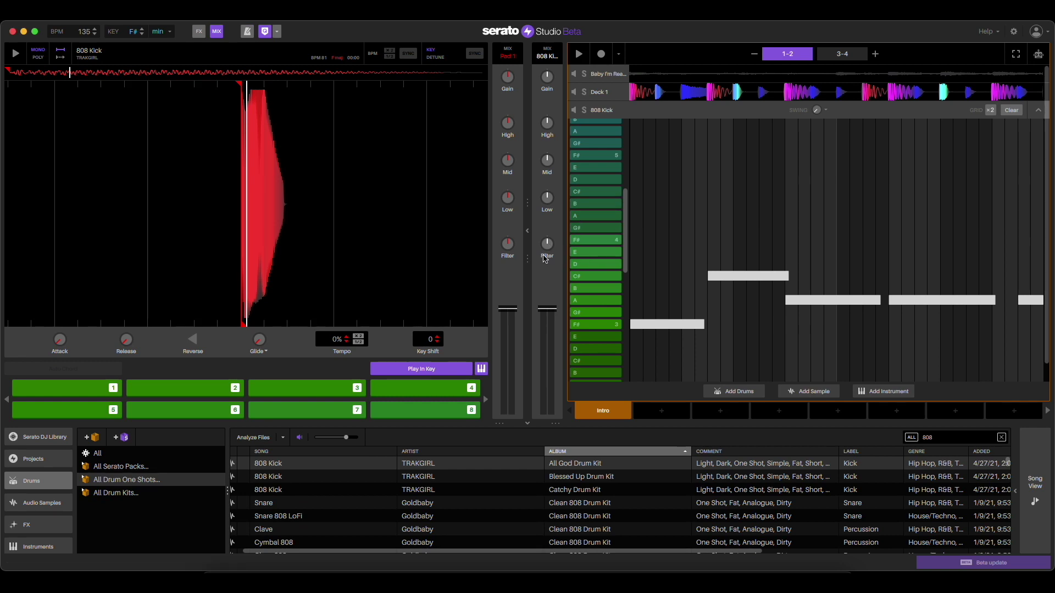
mouse_move(528, 232)
left_mouse_down()
mouse_move(294, 226)
mouse_move(495, 226)
left_mouse_up()
left_click(1040, 111)
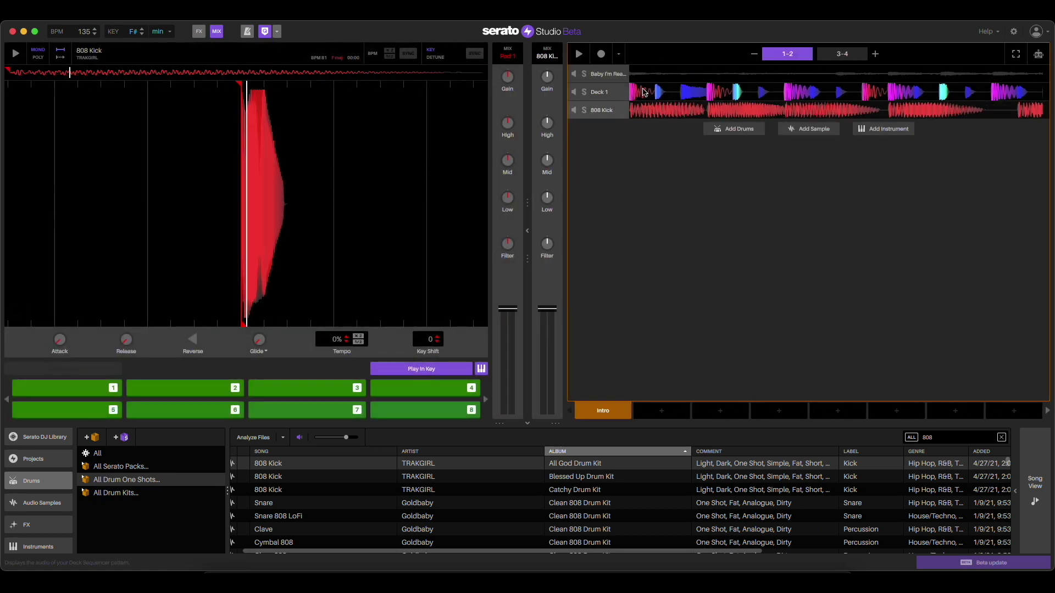
Audition the Baby I'm Ready 2 chops and draw a pad 6 note spanning bar one
double_click(606, 73)
left_click(112, 157)
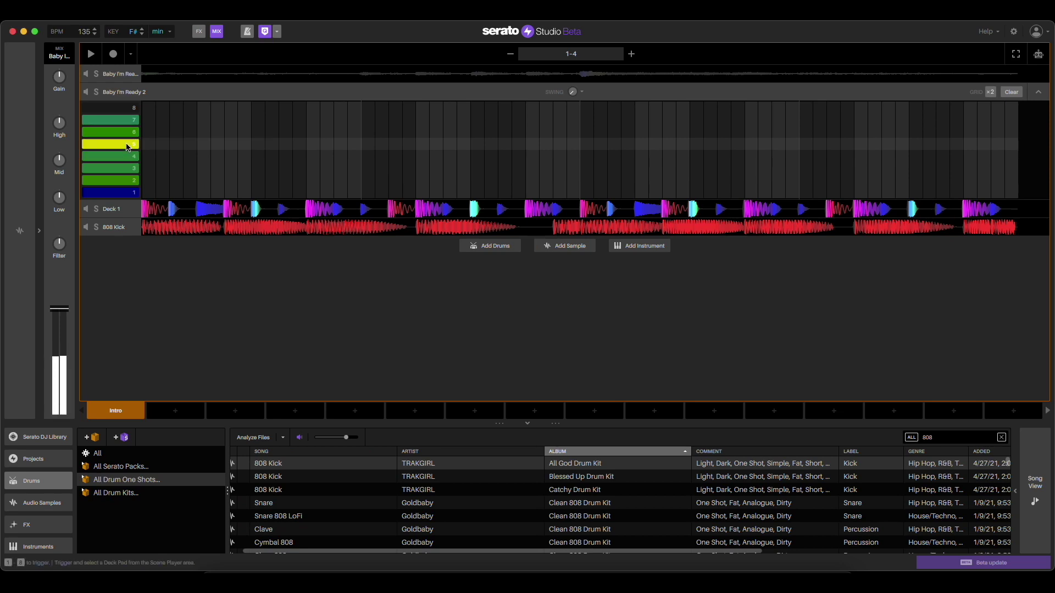
left_click(123, 138)
left_click(128, 132)
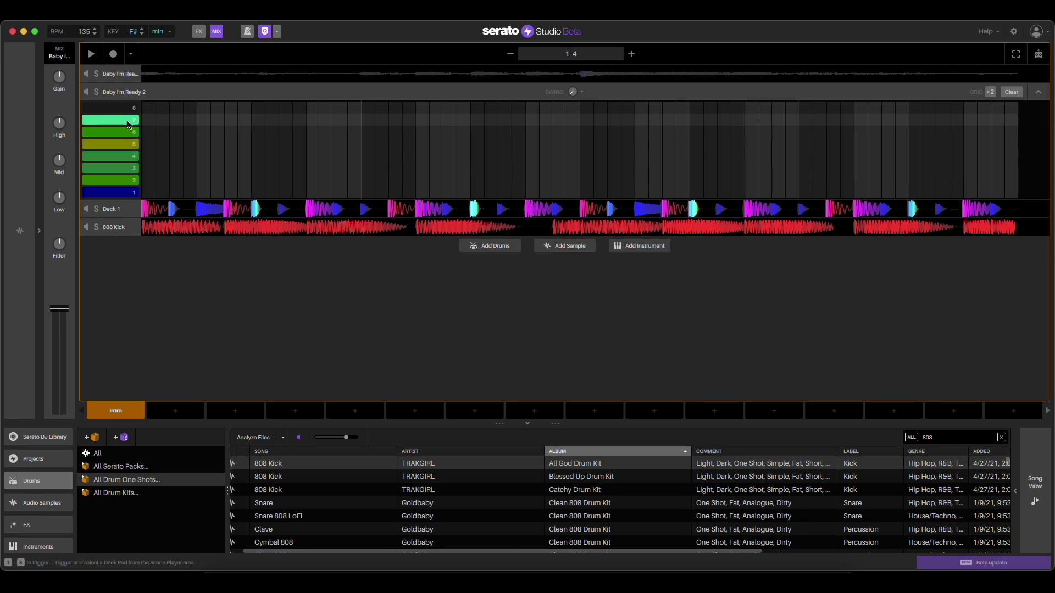
left_click(124, 132)
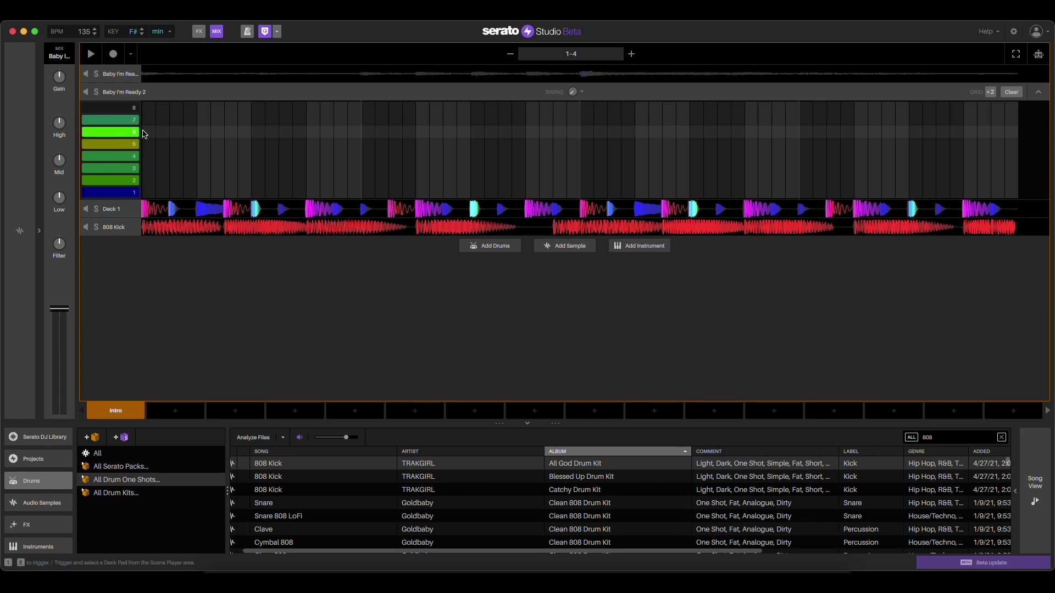
left_click(146, 132)
left_click_drag(152, 131, 304, 135)
key("space")
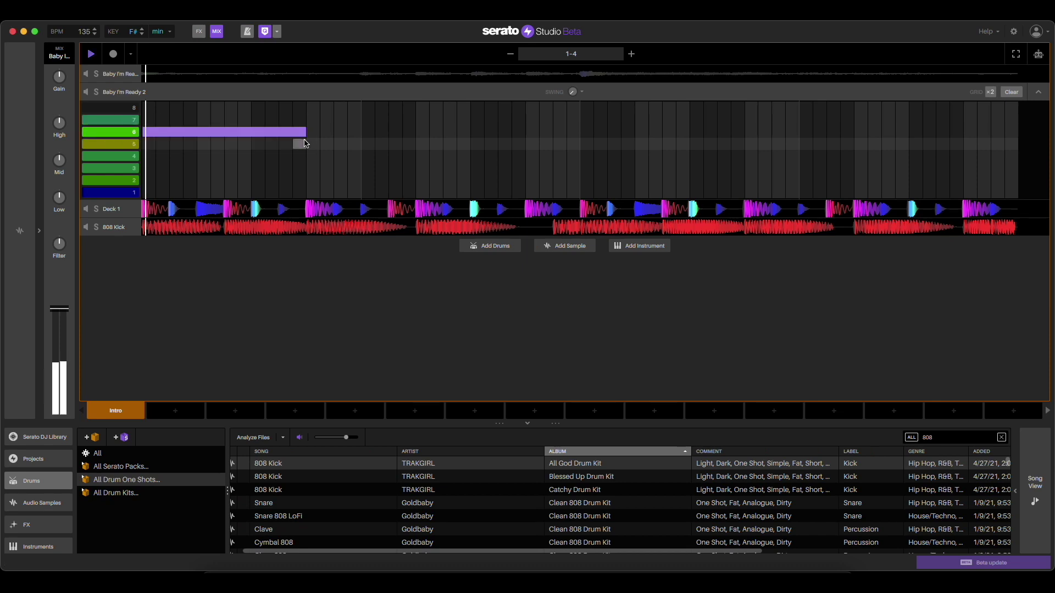
left_click(303, 133)
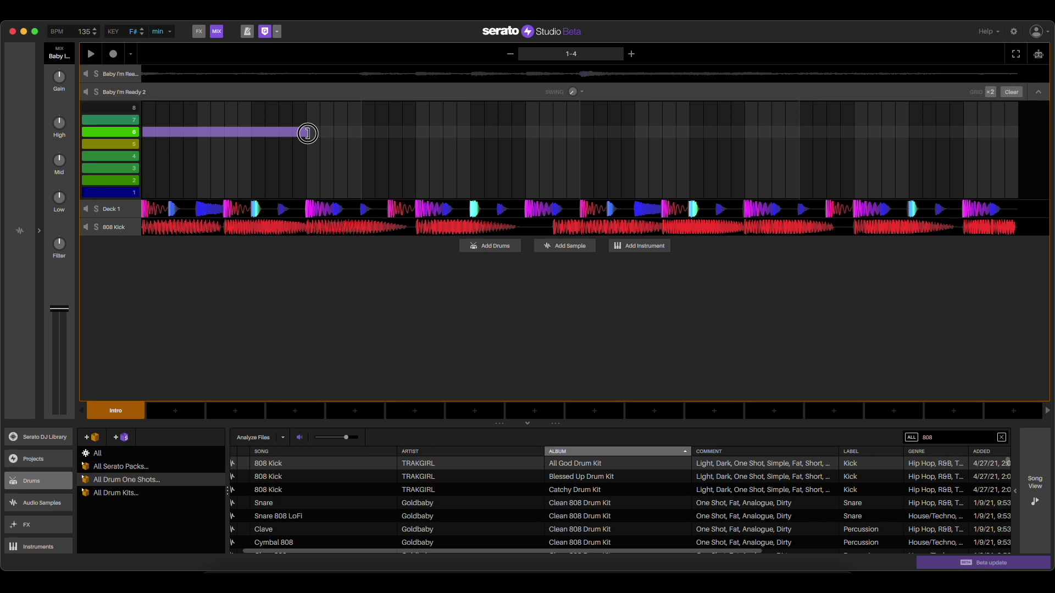
left_click_drag(357, 135, 358, 137)
key("space")
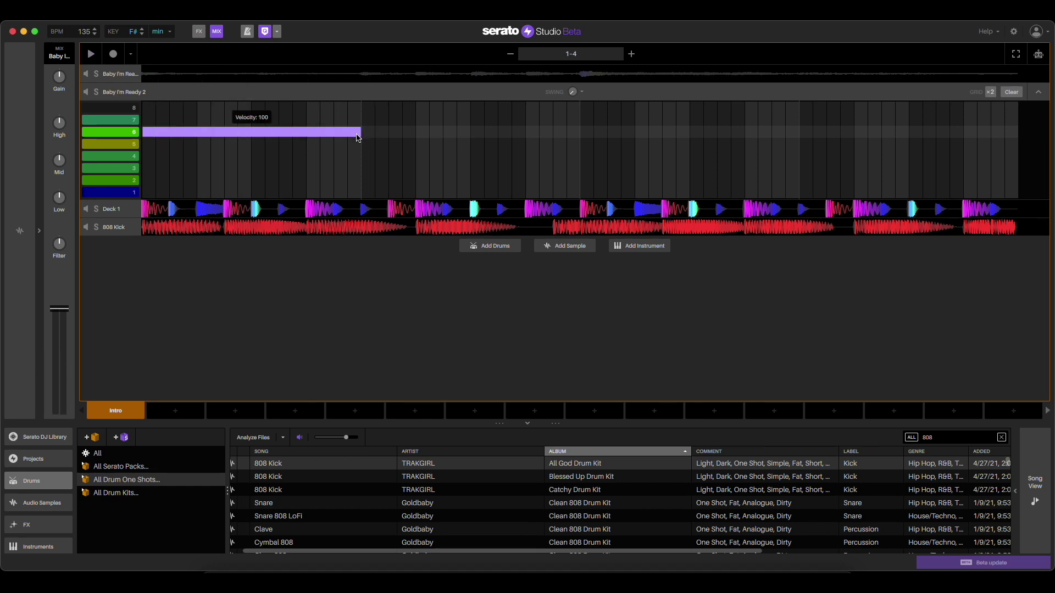
Duplicate the pad 6 note with Cmd+D, preview pads 5 and 6, and hide the panel
key("super+d")
key("super+d")
key("super+d")
key("space")
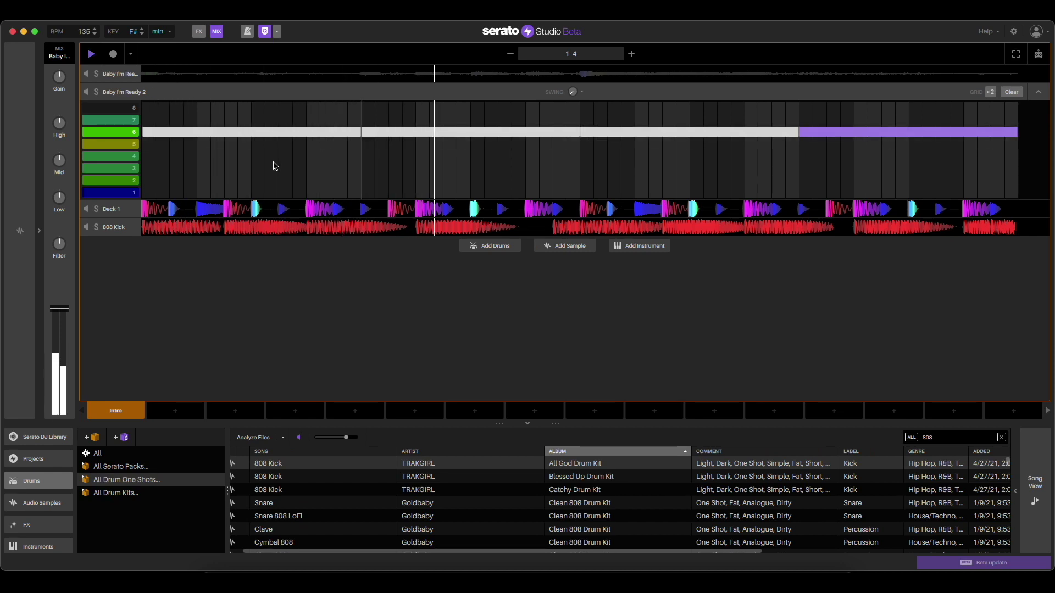
left_click(41, 232)
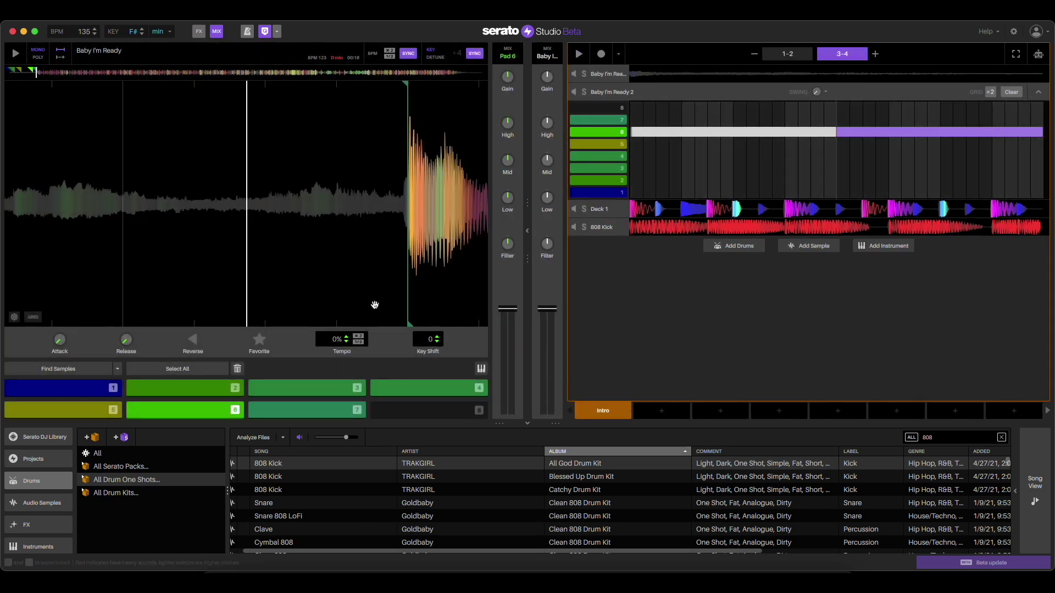
left_click(61, 410)
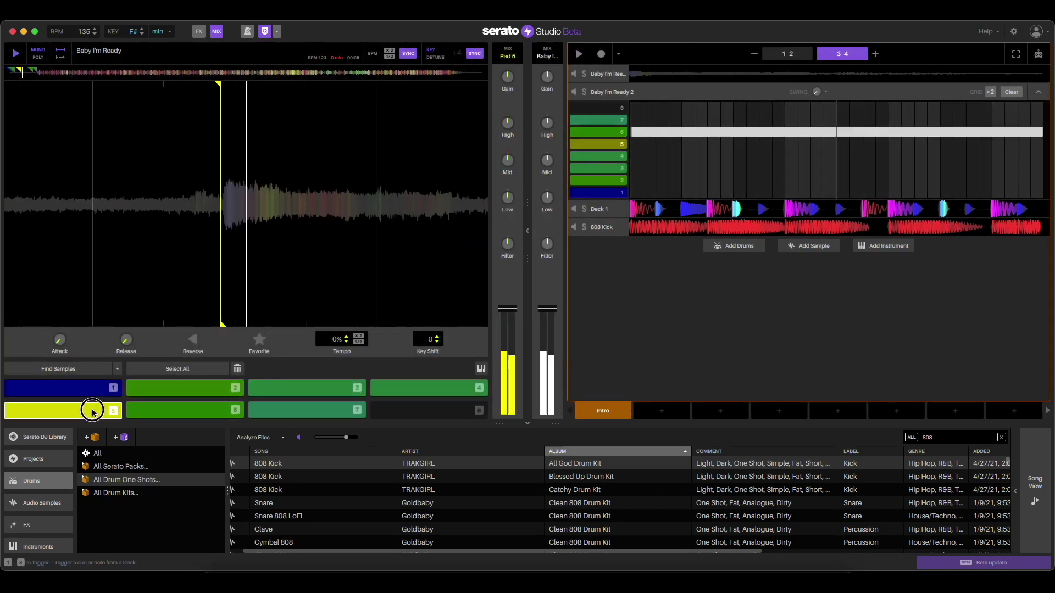
left_click(179, 409)
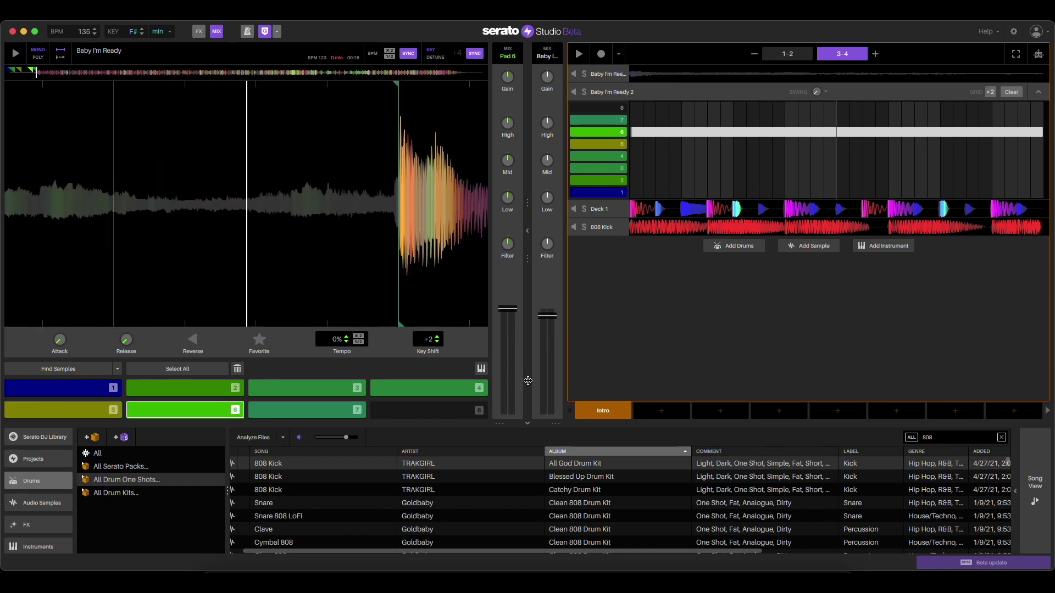
left_click(528, 232)
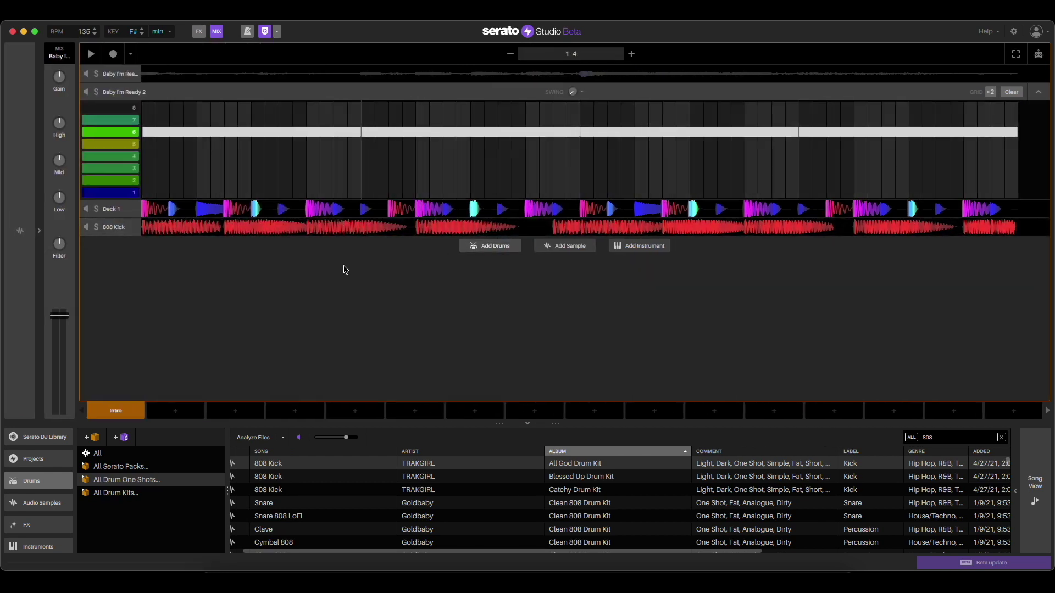
left_click(111, 130)
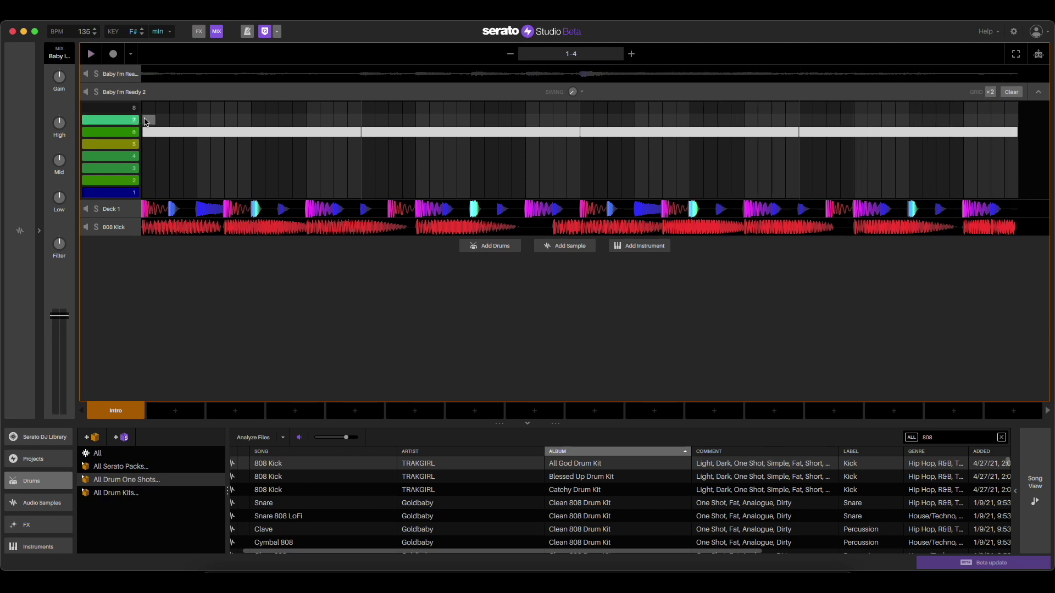
Duplicate the Baby I'm Ready 2 deck and delete all its copied notes
right_click(182, 98)
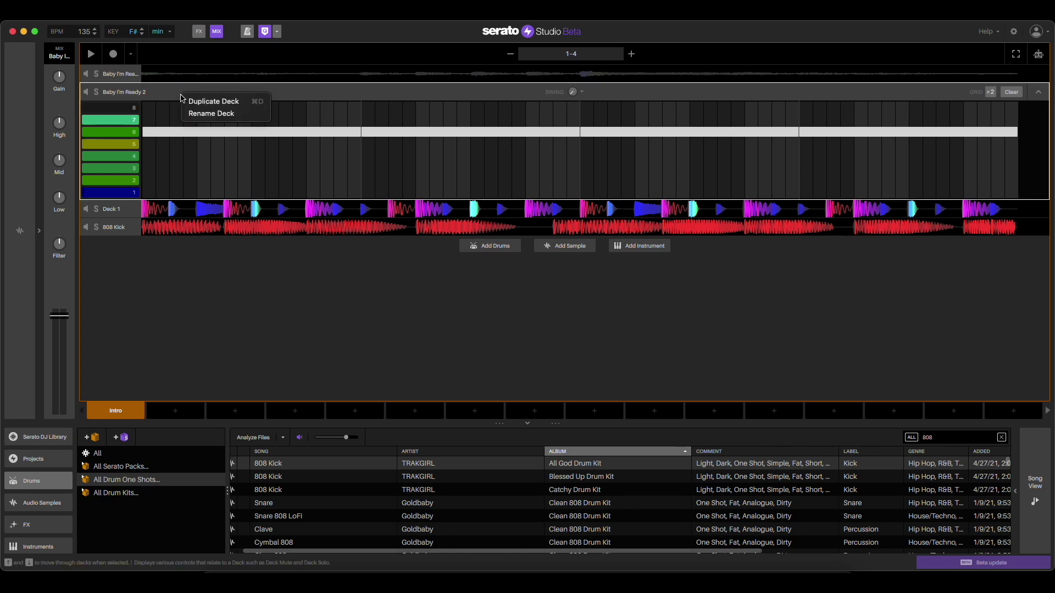
left_click(214, 101)
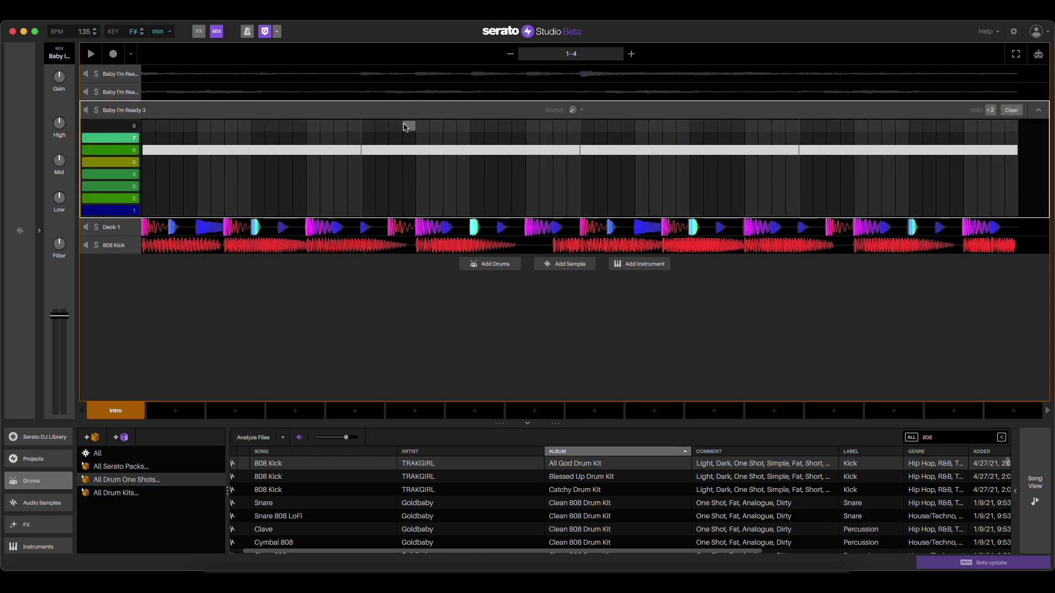
left_click(375, 151)
left_click_drag(324, 138, 792, 163)
key("Delete")
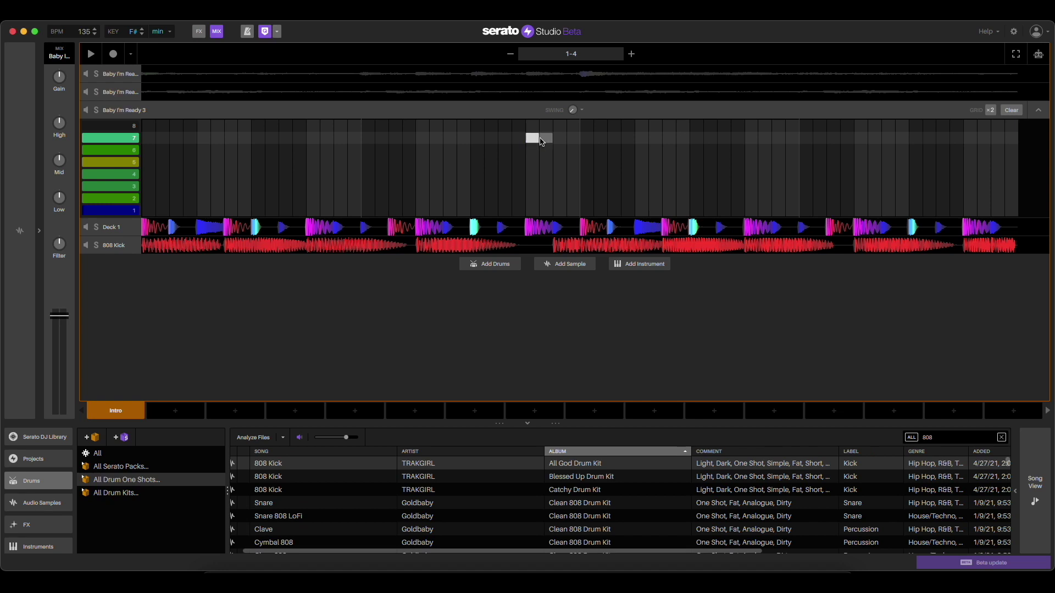
Draw a short pad 7 note at the end of bar 2 and copy it to bar 4
left_click_drag(576, 140, 581, 140)
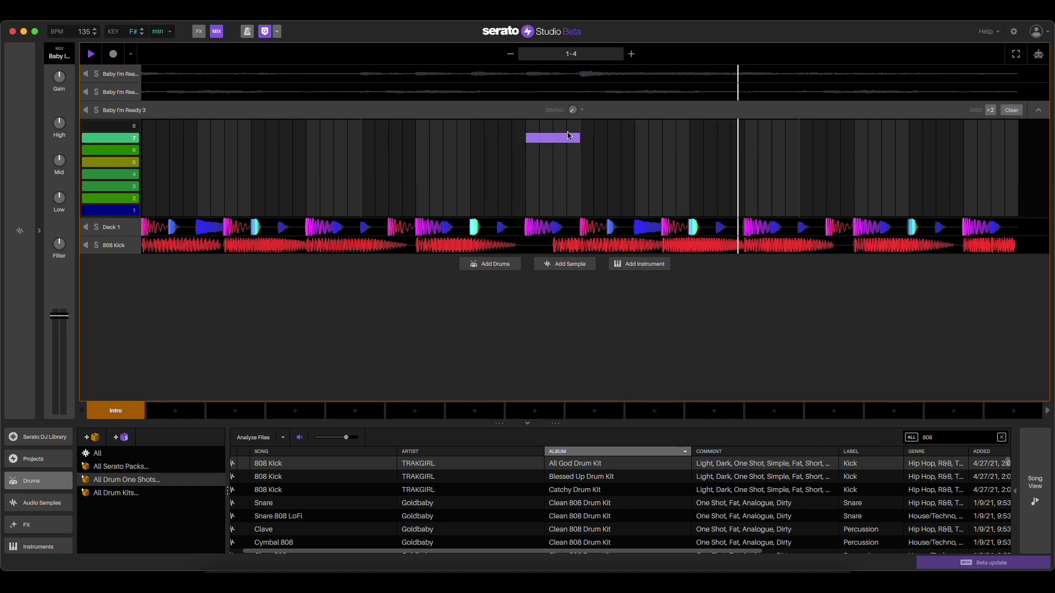
left_click_drag(571, 138, 1006, 138)
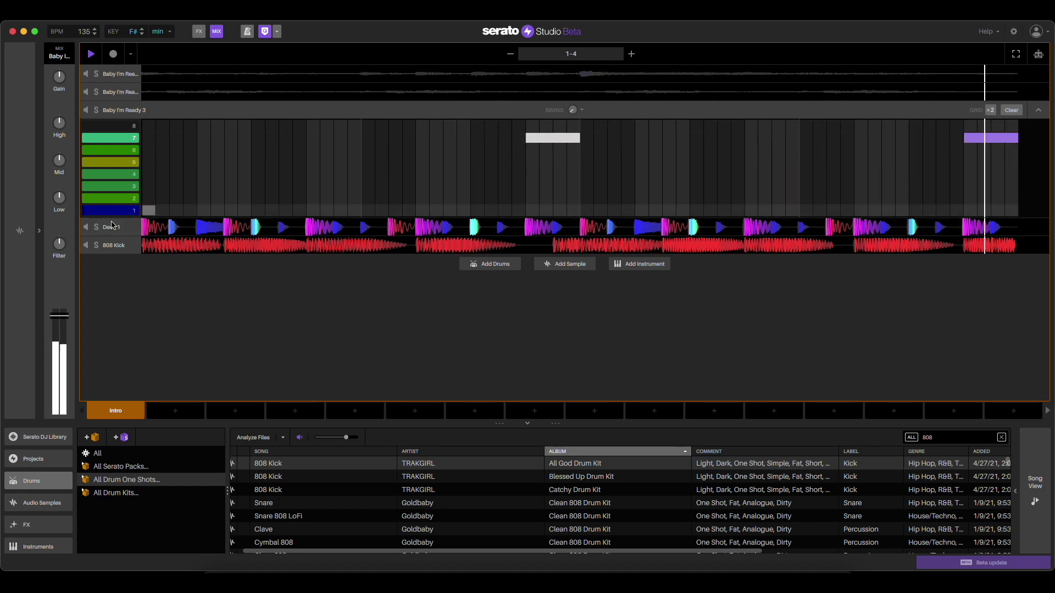
double_click(422, 227)
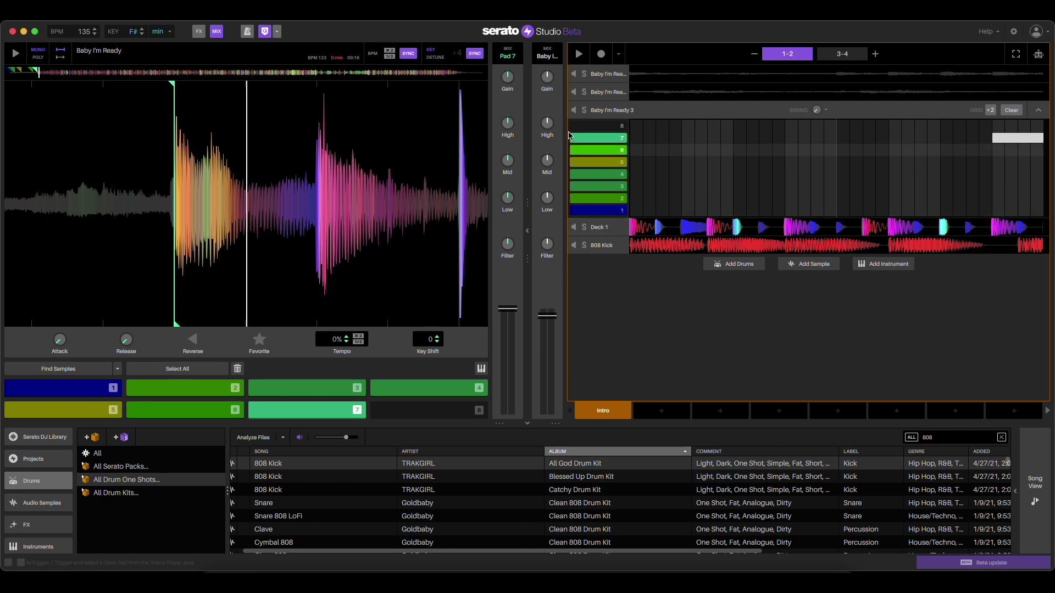
Load SSL Native X-EQ 2 and then Effectrix on Baby I'm Ready, lowering stutter mix and selecting vinyl
left_click(36, 521)
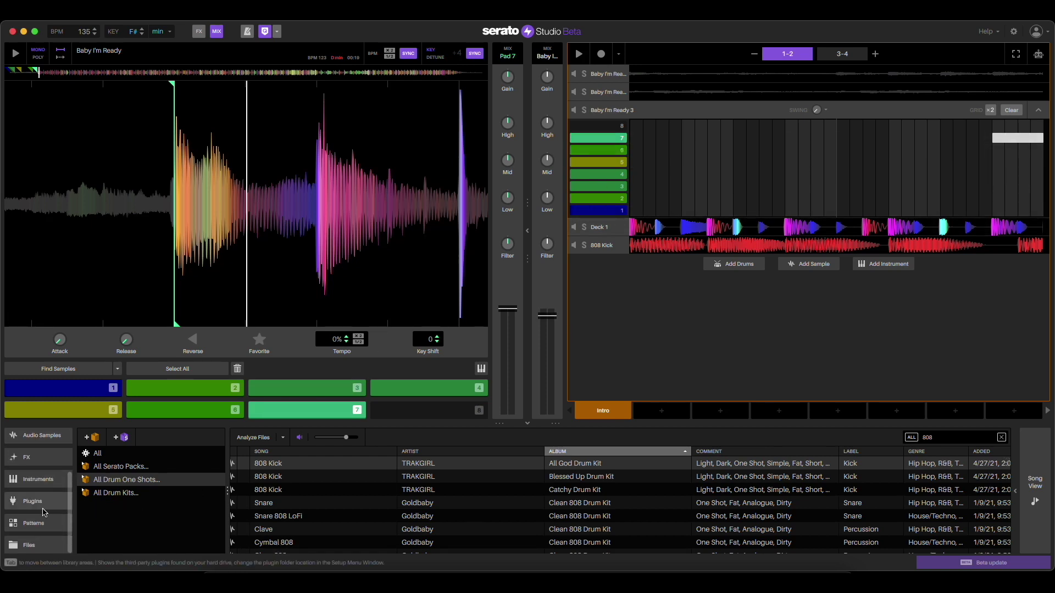
mouse_move(244, 37)
left_mouse_down()
mouse_move(265, 48)
mouse_move(662, 54)
left_mouse_up()
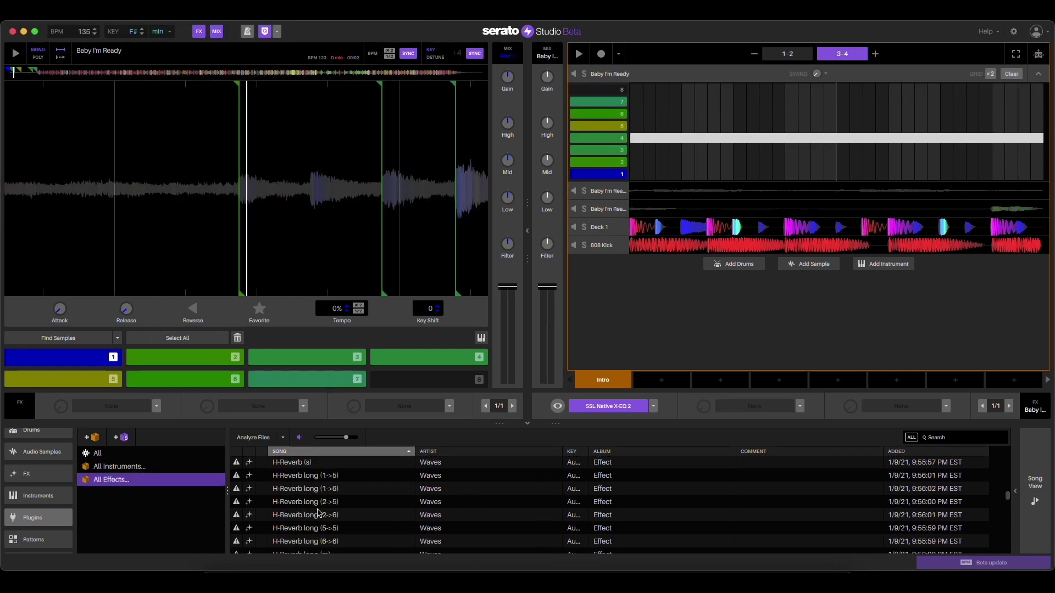
scroll(317, 513, "up", 6)
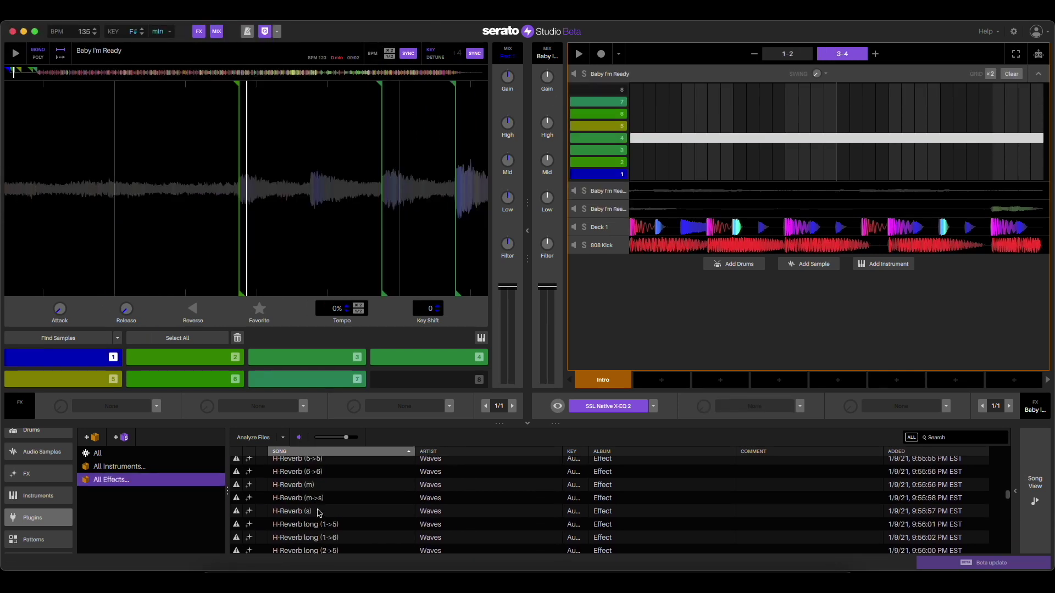
scroll(318, 513, "up", 6)
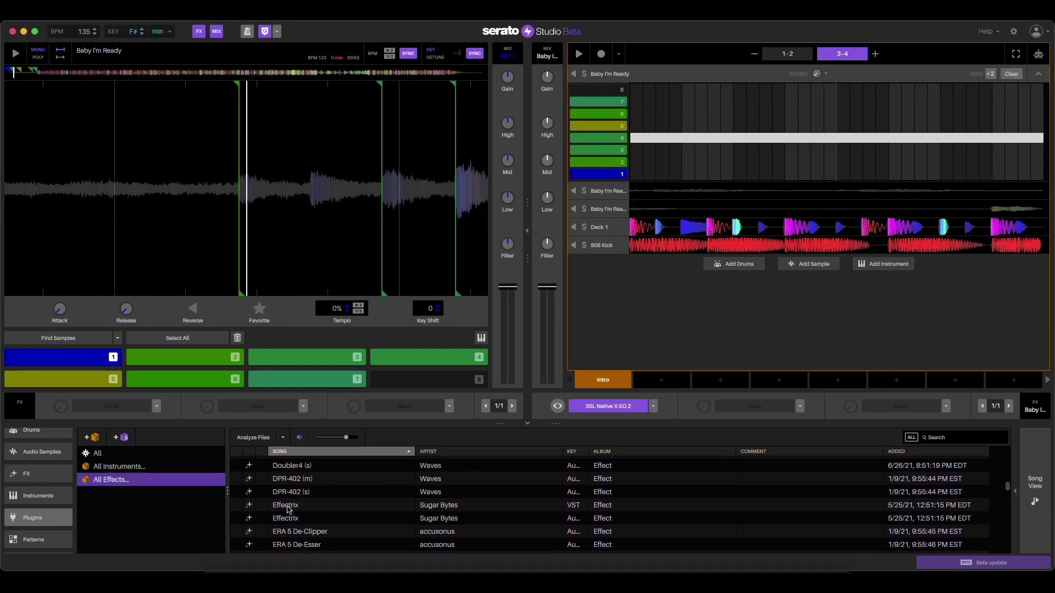
left_click_drag(289, 505, 742, 406)
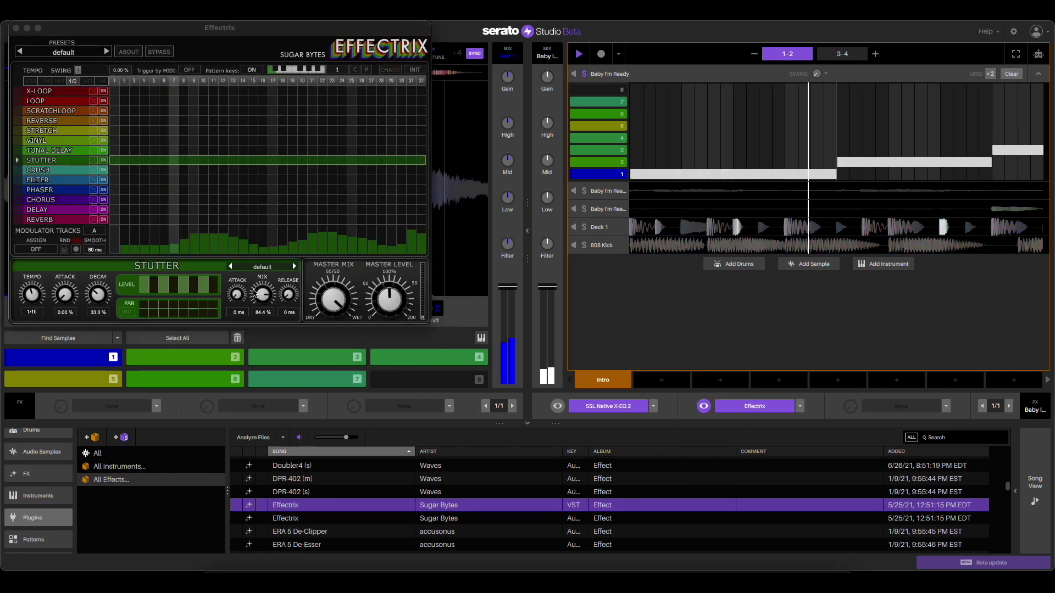
mouse_move(263, 293)
left_mouse_down()
mouse_move(250, 330)
mouse_move(262, 304)
left_mouse_up()
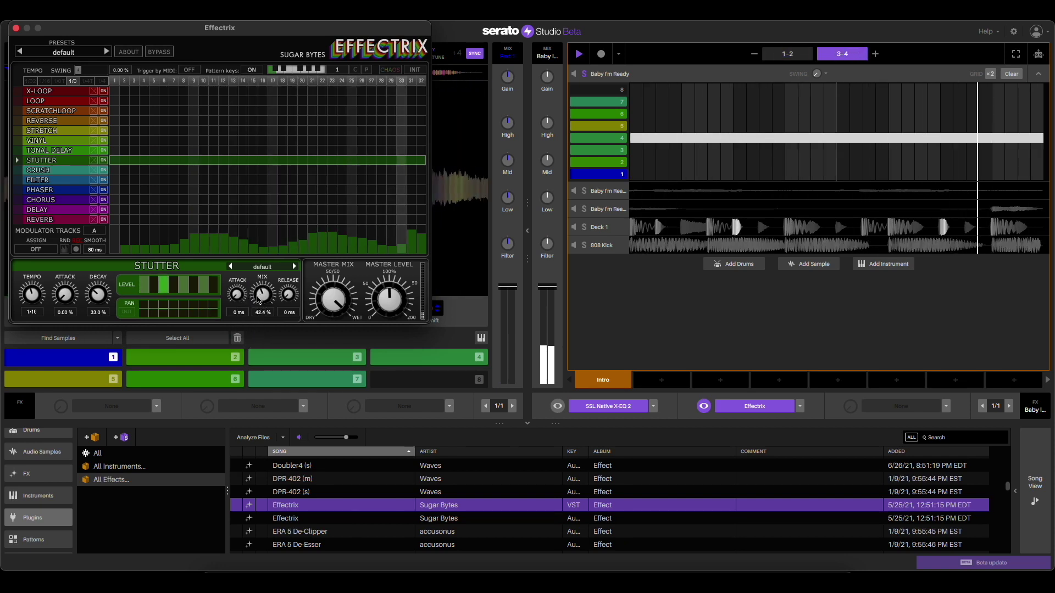
left_click(127, 142)
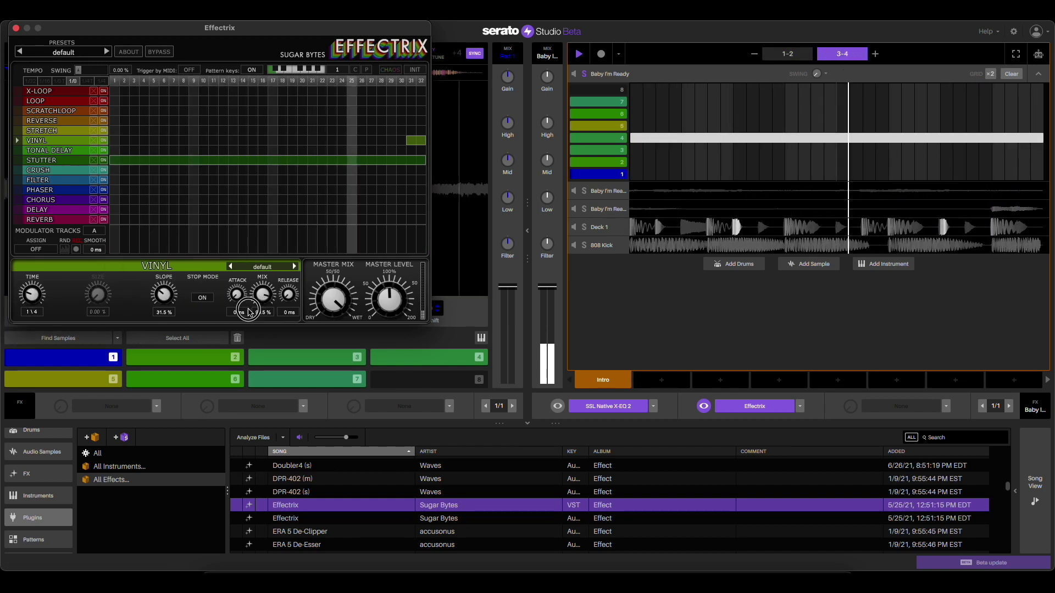
Close Effectrix, start playback, and open the Baby I'm Ready 2 pattern with the sample panel hidden
left_click(547, 54)
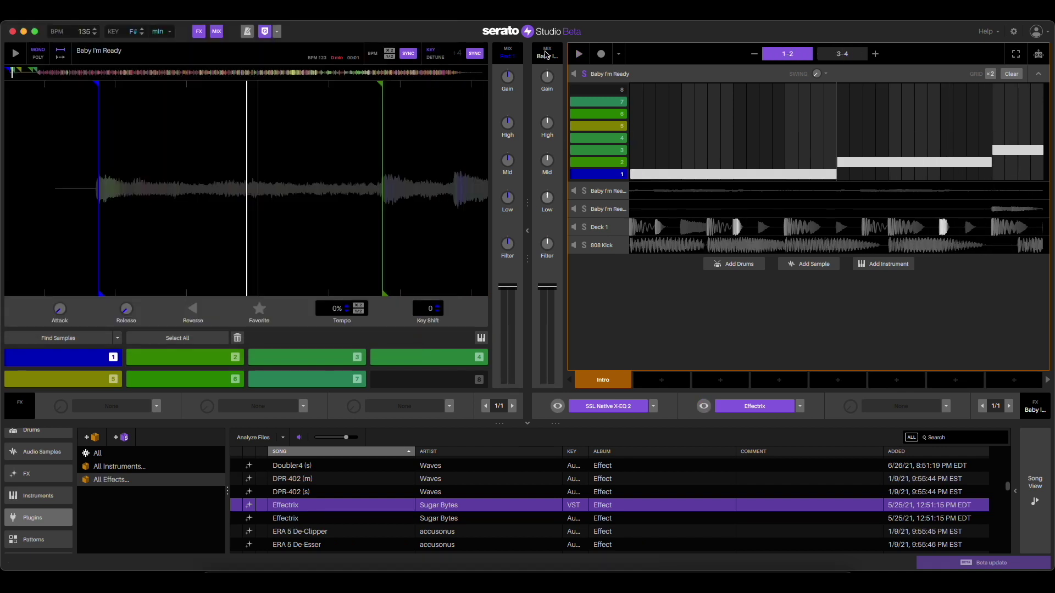
key("space")
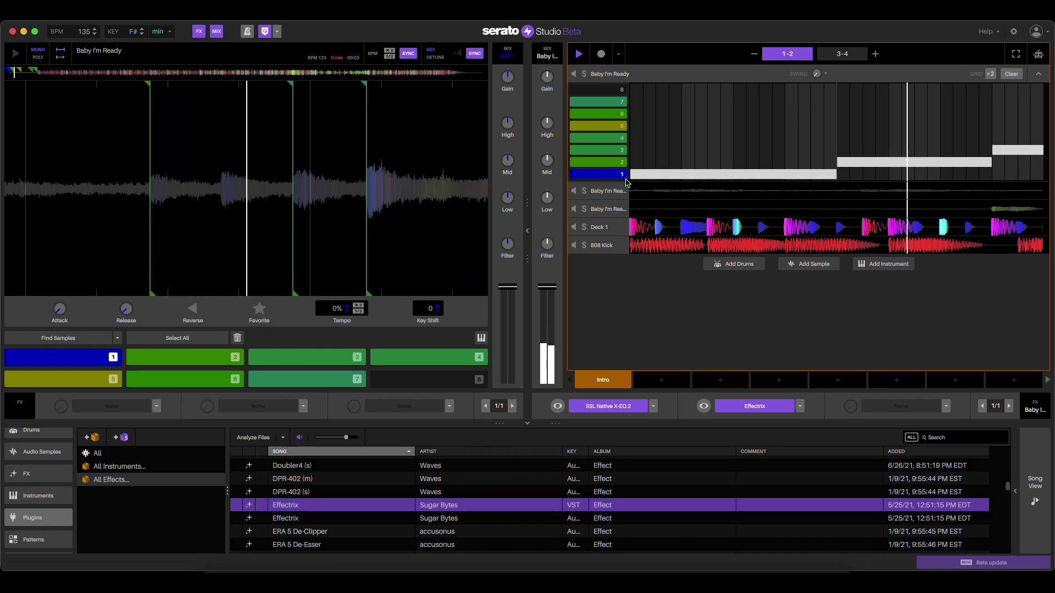
left_click(611, 191)
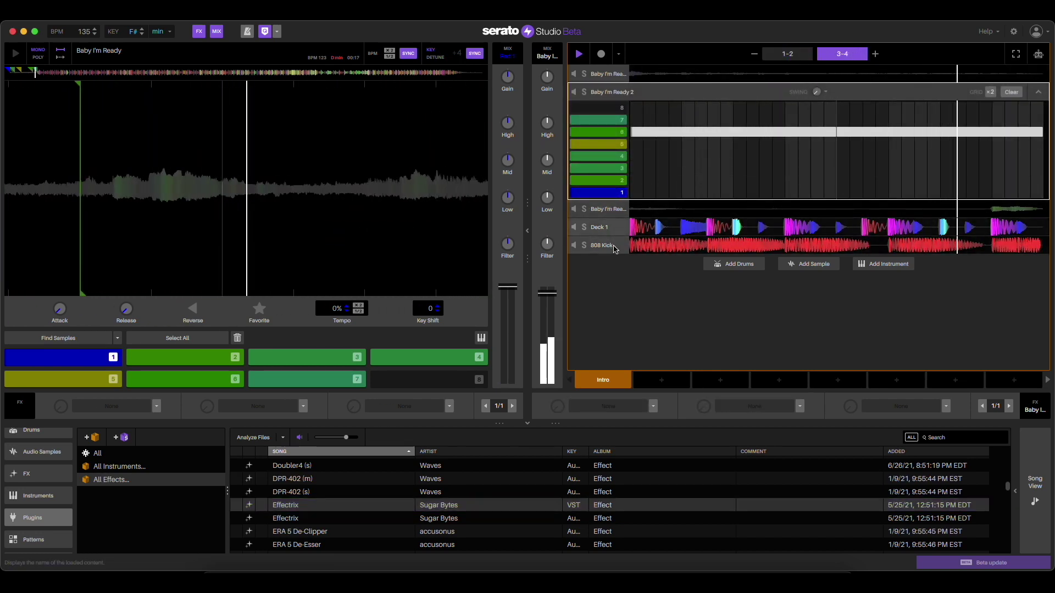
left_click(527, 231)
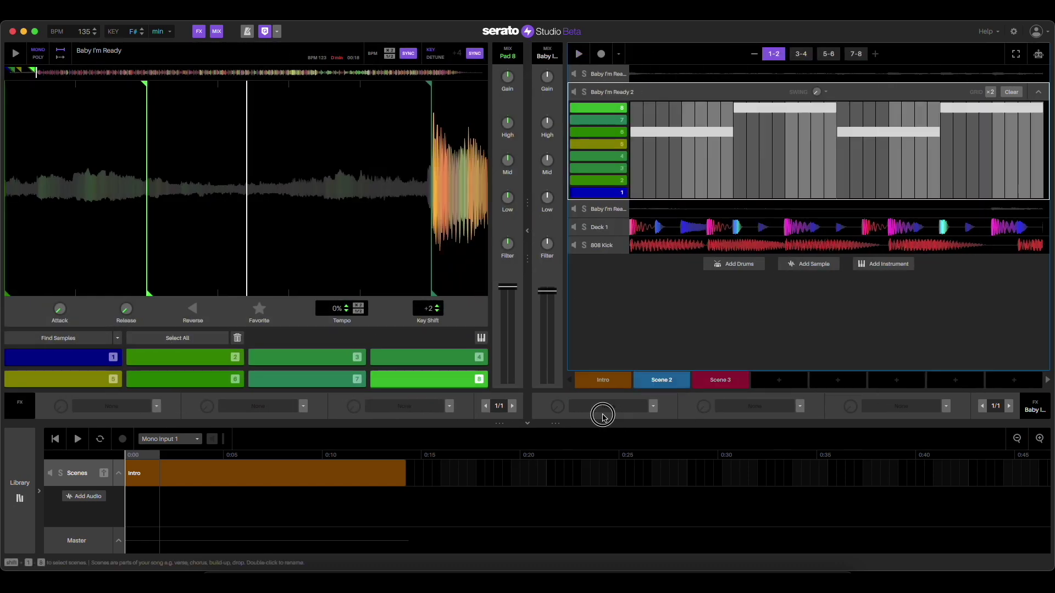
Place the Scene 2 and Scene 3 blocks after Intro on the Scenes track
left_click_drag(662, 379, 545, 473)
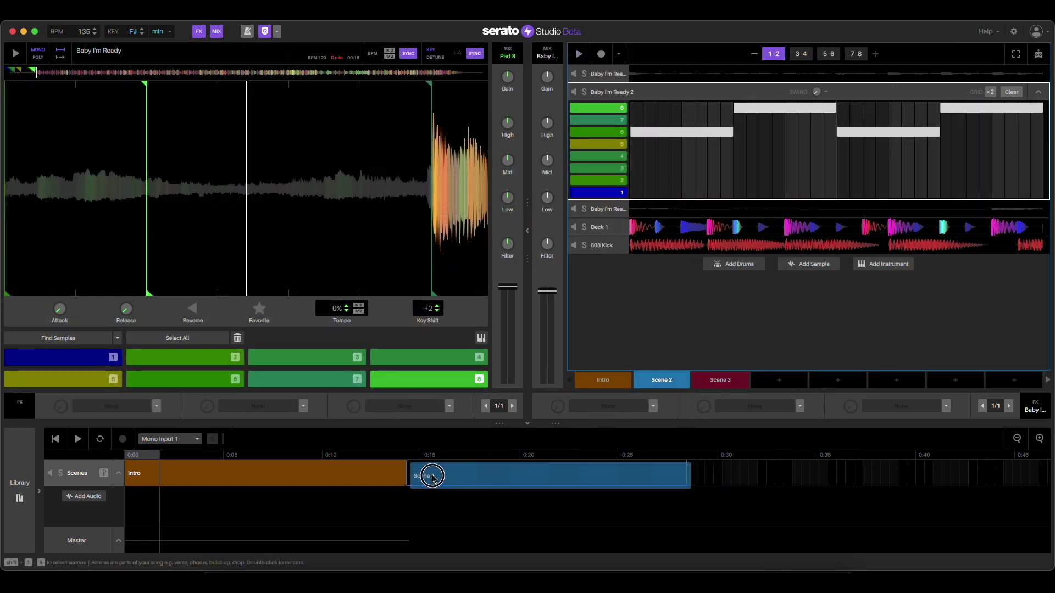
left_click_drag(720, 379, 824, 473)
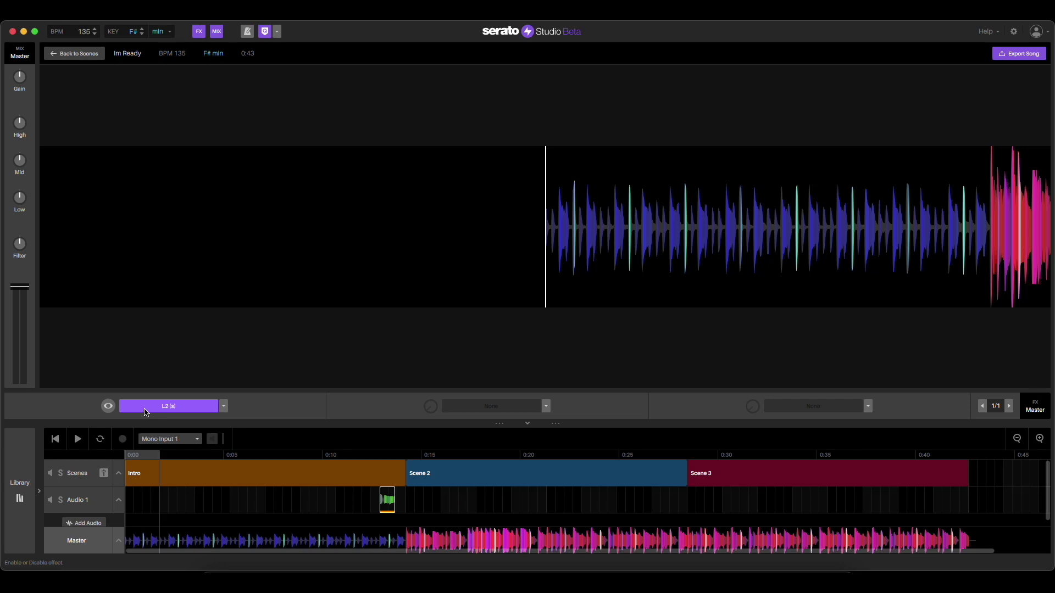
key("space")
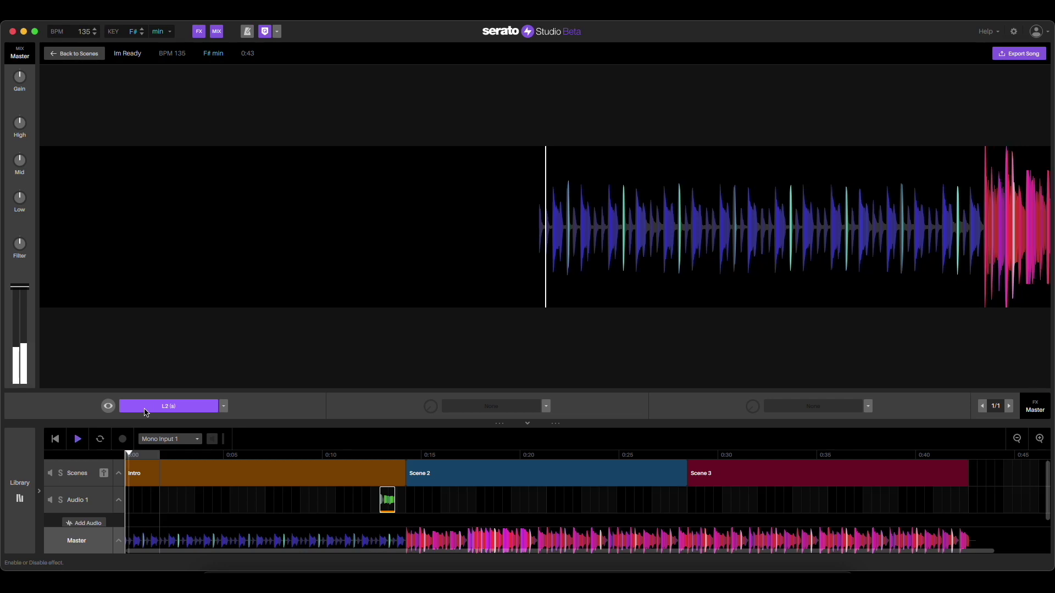